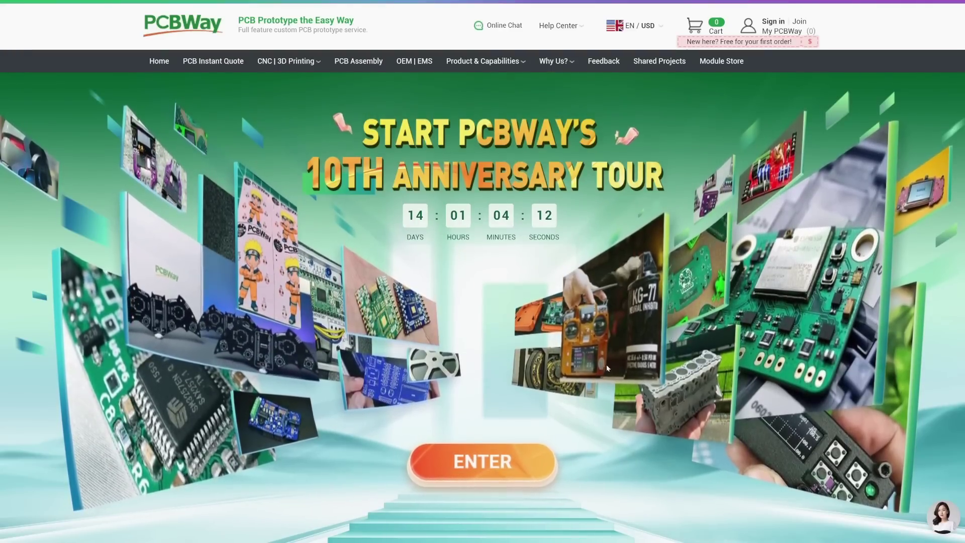
Enter PCBWay's 10th anniversary tour and advance through Exclusive Coupons to the Badge and Video section
click(514, 468)
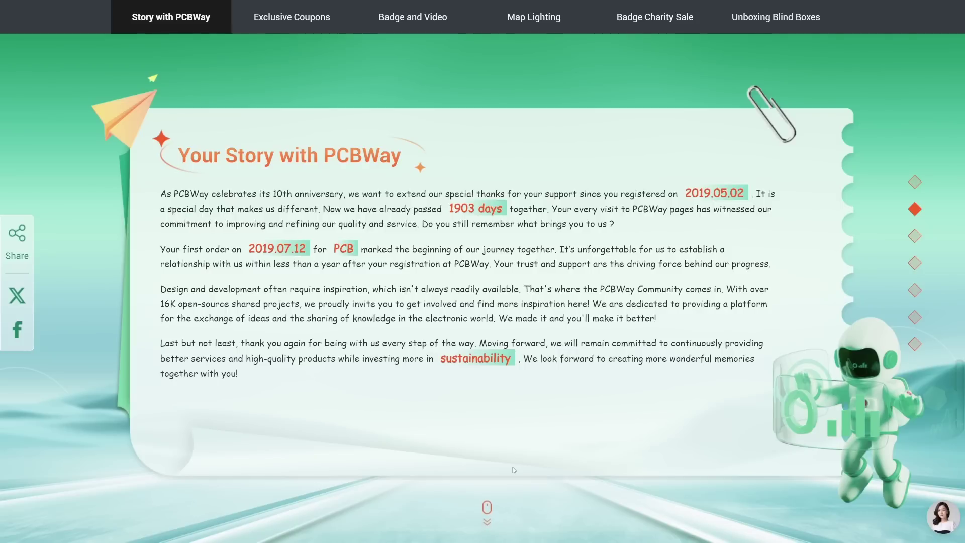
click(486, 518)
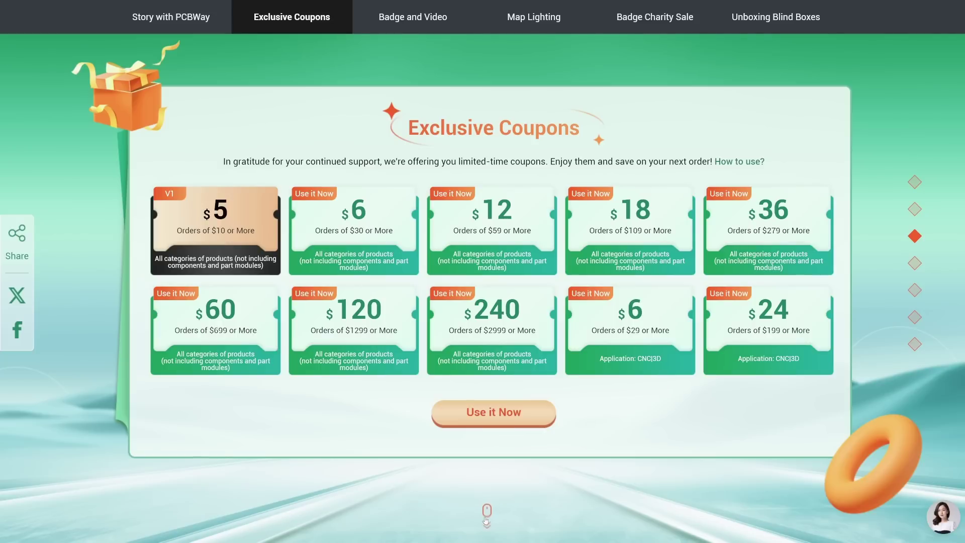
click(486, 517)
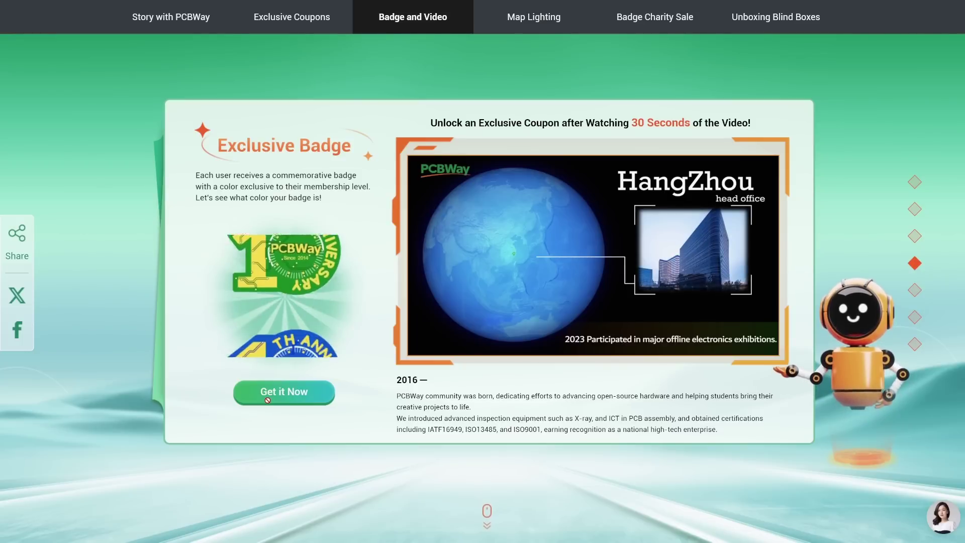
Claim the exclusive anniversary badge, then scroll down to the Unboxing Blind Boxes lucky draw
click(268, 401)
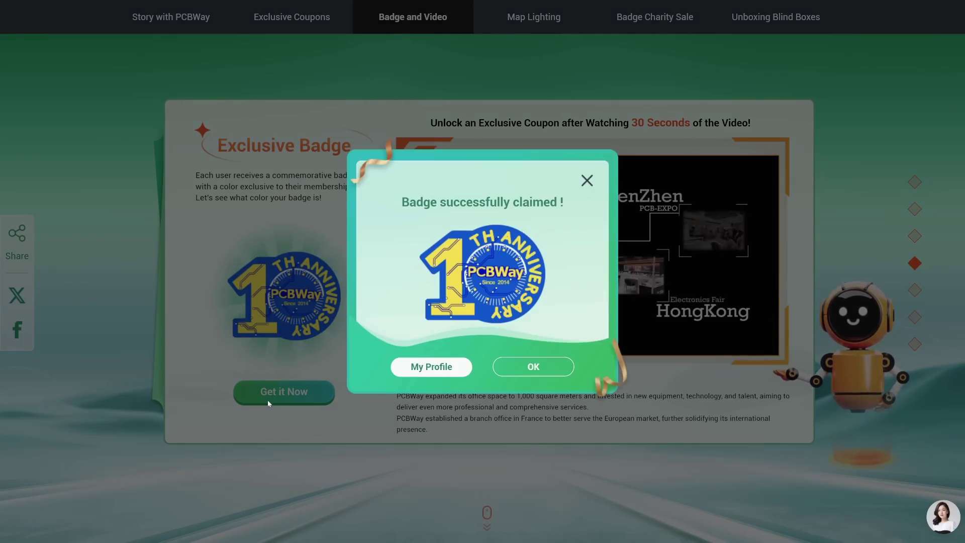
click(523, 367)
scroll(402, 466, down, 1)
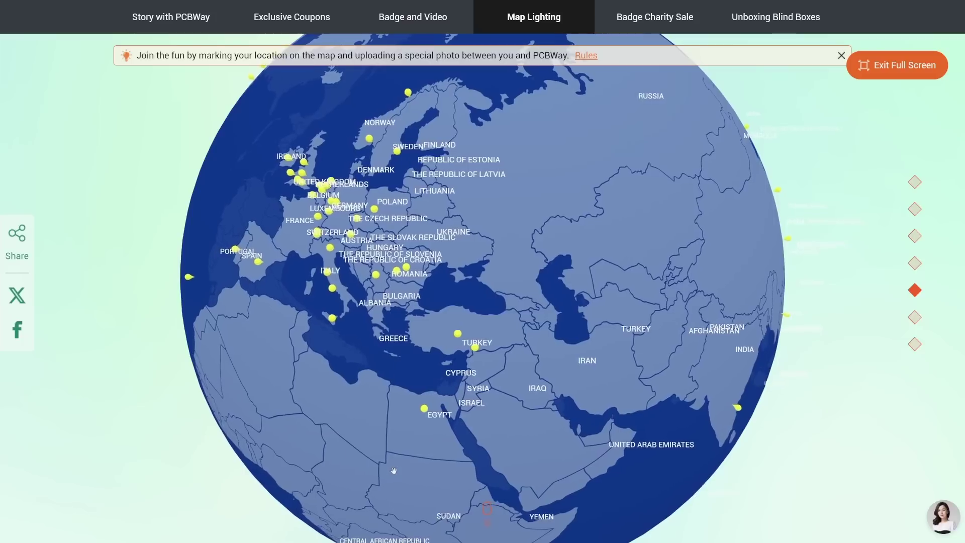
scroll(803, 320, down, 1)
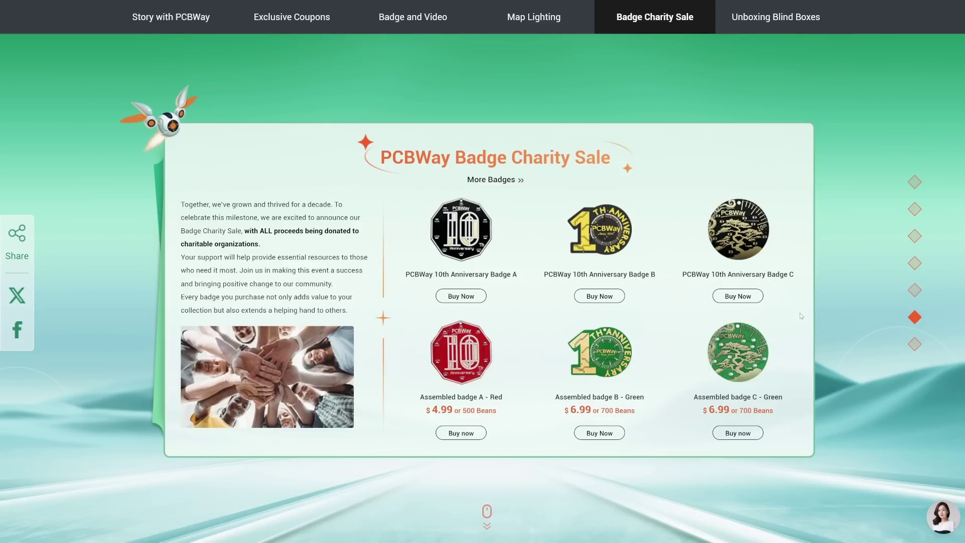
scroll(801, 316, down, 1)
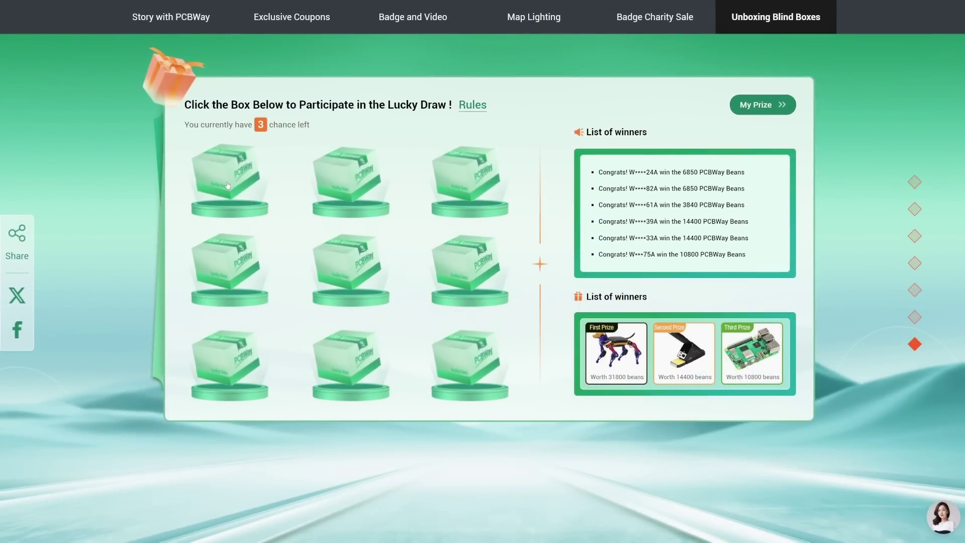
Open the top-left blind box in the lucky draw to win the ZK-502L prize
click(227, 185)
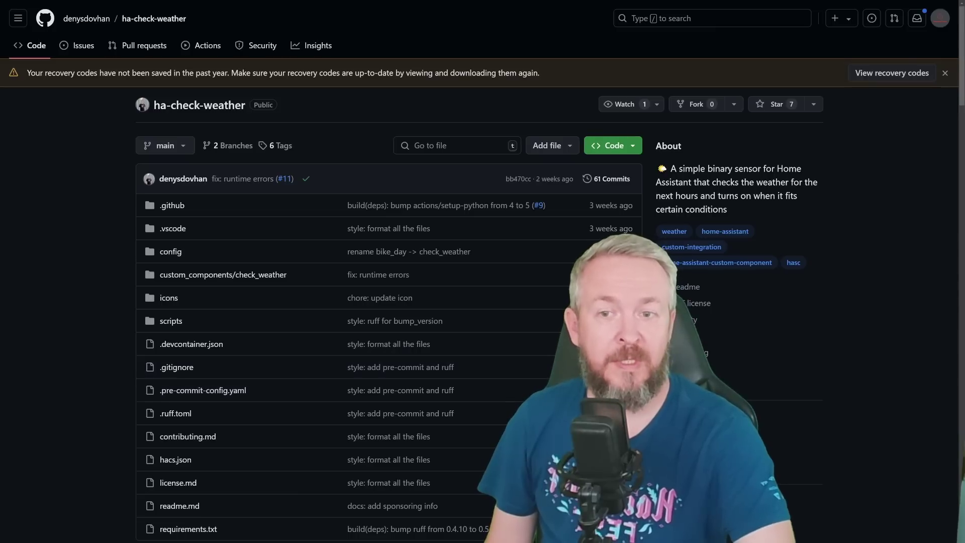
Star the ha-check-weather repository and select its URL in the README installation steps
click(754, 106)
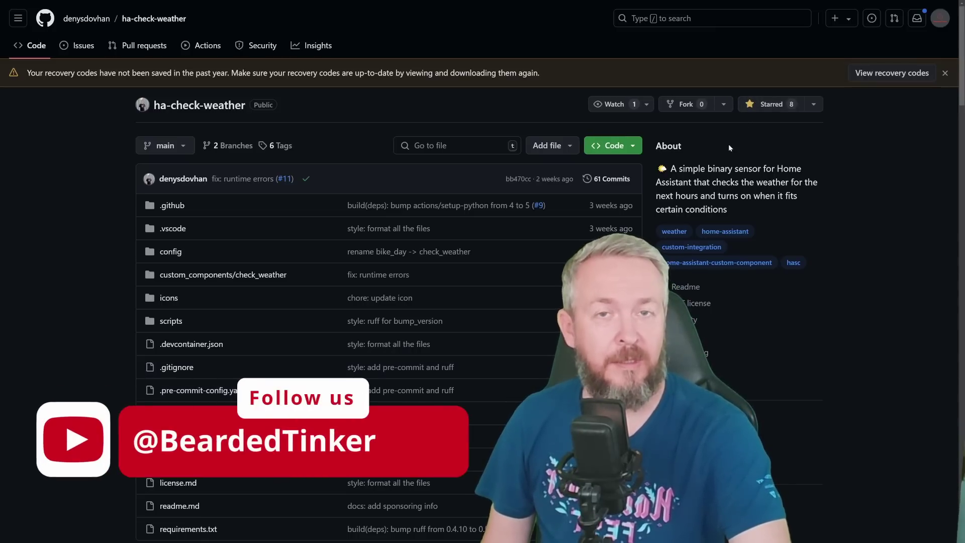
scroll(716, 146, down, 10)
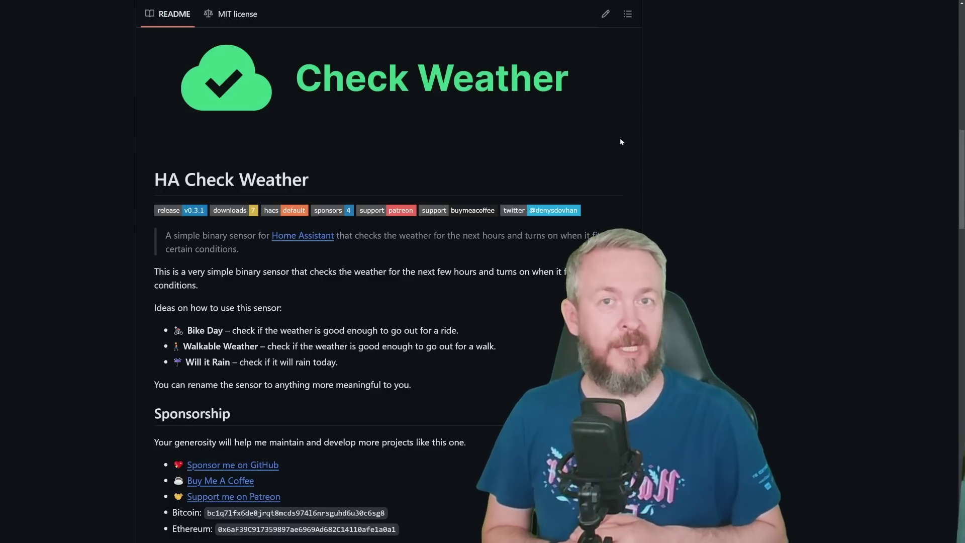
scroll(404, 244, down, 10)
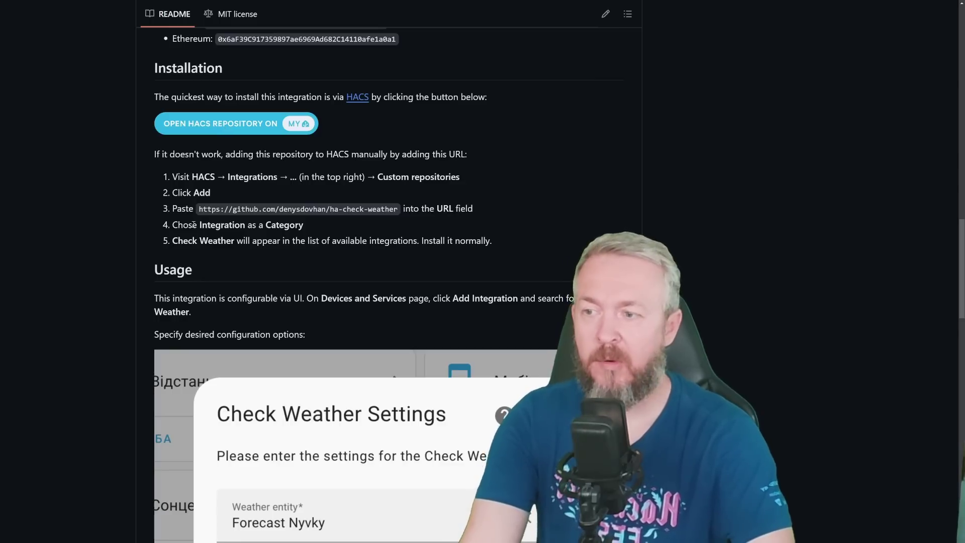
drag(226, 209, 377, 209)
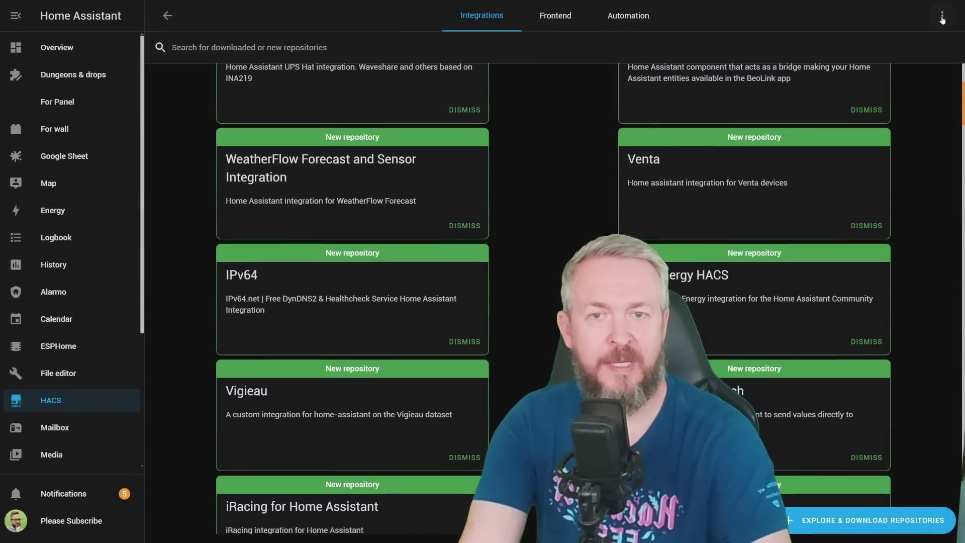
Add the pasted ha-check-weather URL to HACS custom repositories as an Integration
click(943, 19)
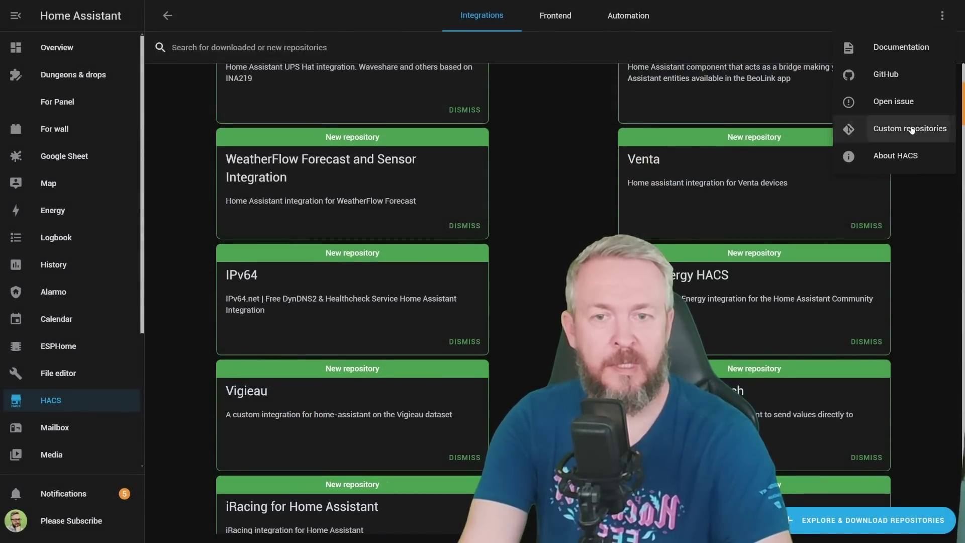
click(872, 130)
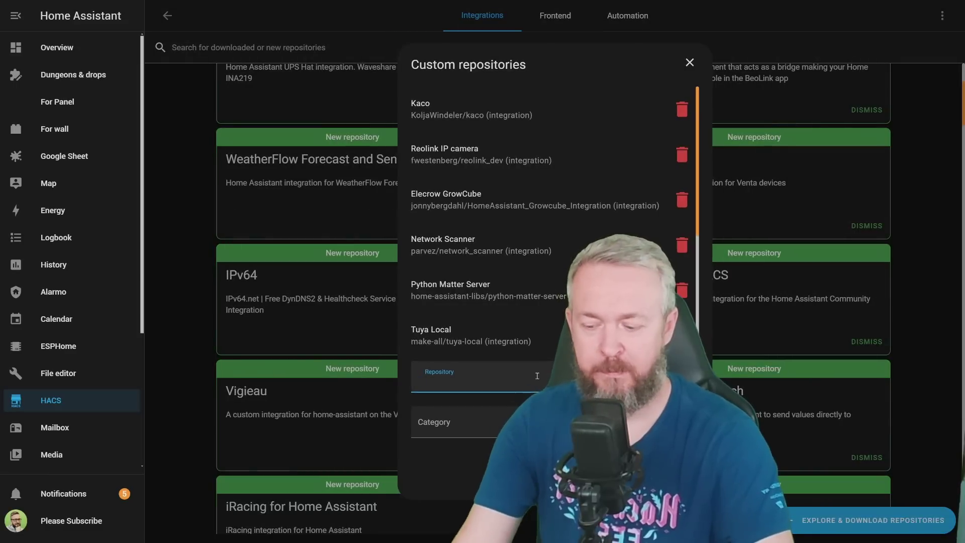
key(ctrl+v)
click(442, 422)
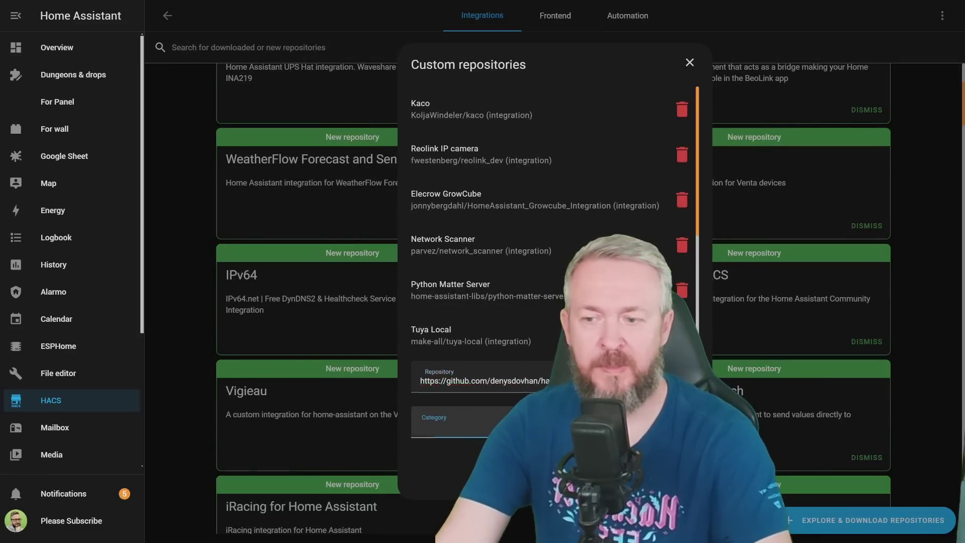
click(455, 334)
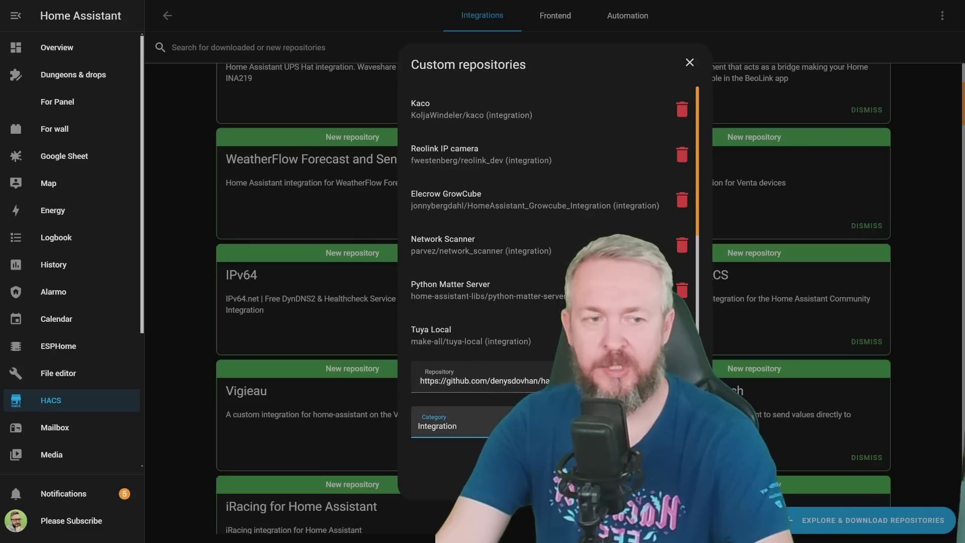
click(877, 527)
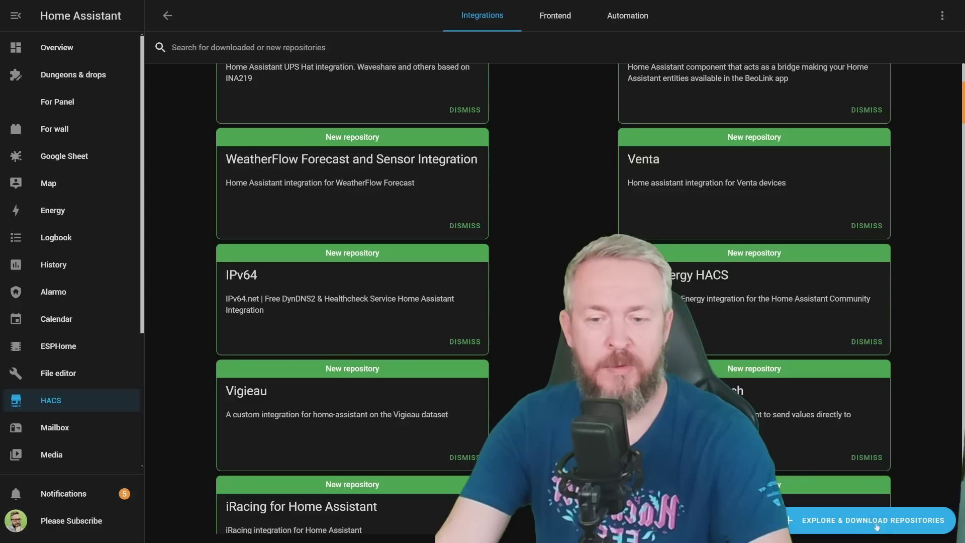
Search HACS for 'check' and download Check Weather v0.3.1
click(878, 519)
text(weath)
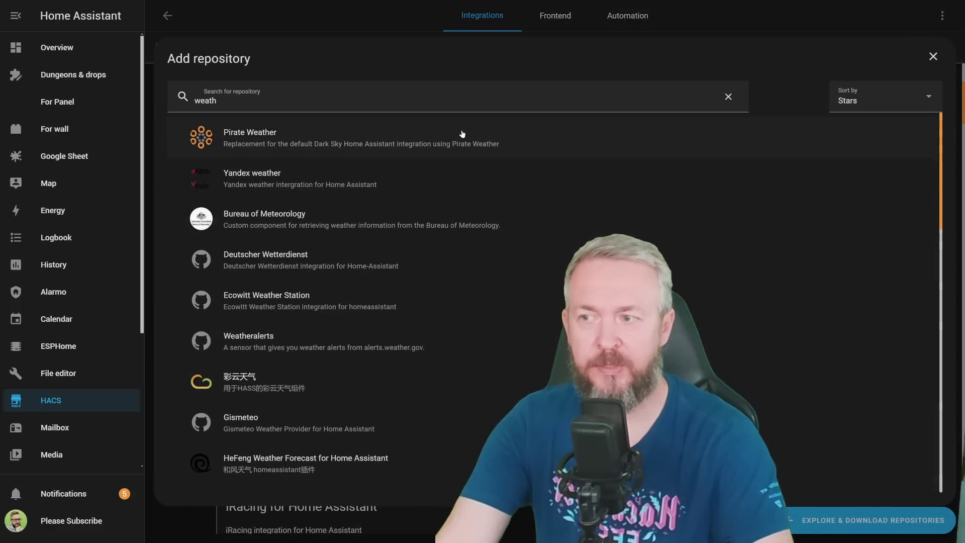
key(BackSpace)
key(BackSpace)
key(BackSpace)
key(BackSpace)
key(BackSpace)
text(check)
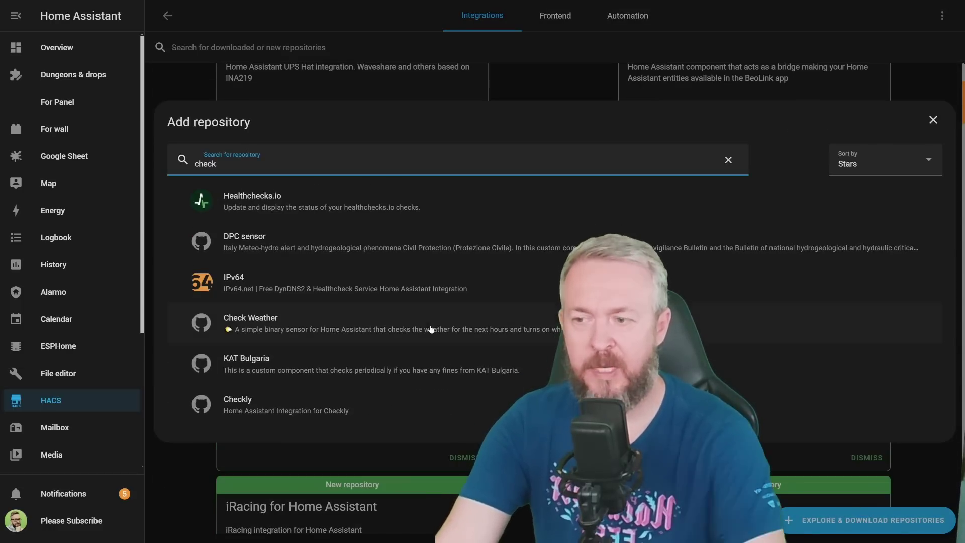
click(429, 330)
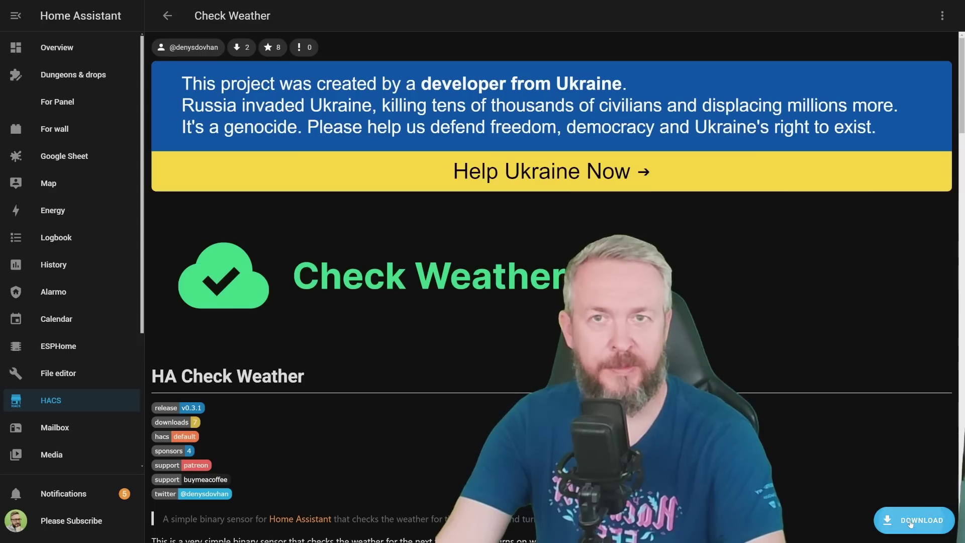
click(914, 521)
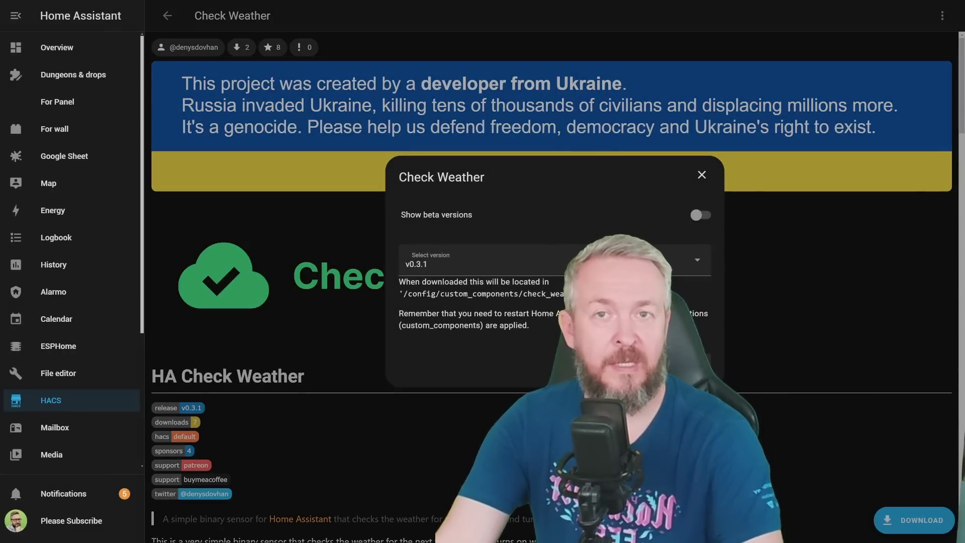
key(Escape)
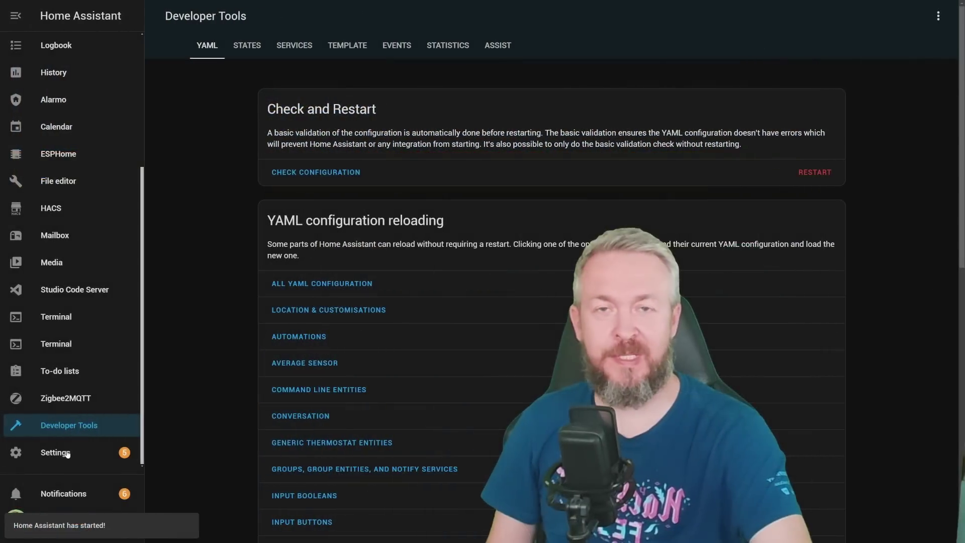
Start adding the Check Weather integration from Settings > Devices & services
click(67, 454)
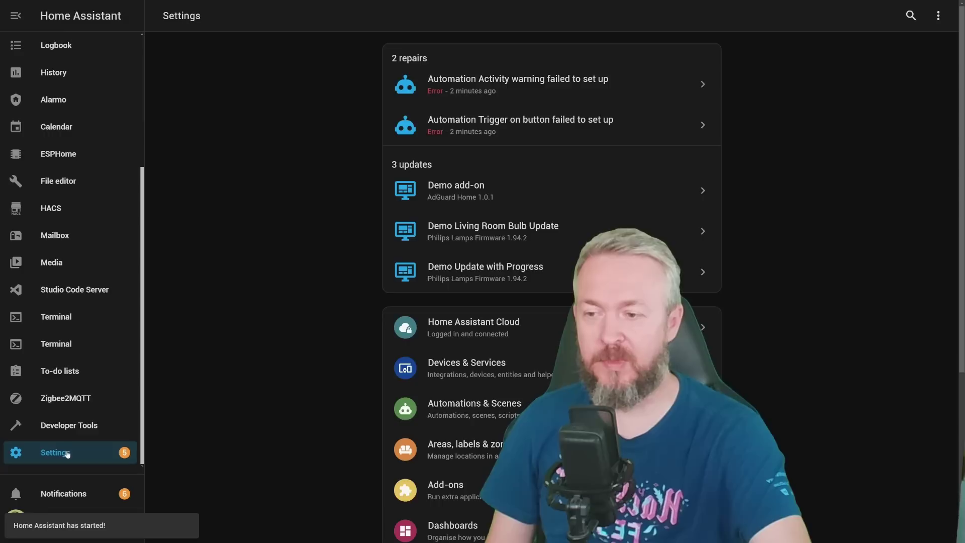
click(443, 367)
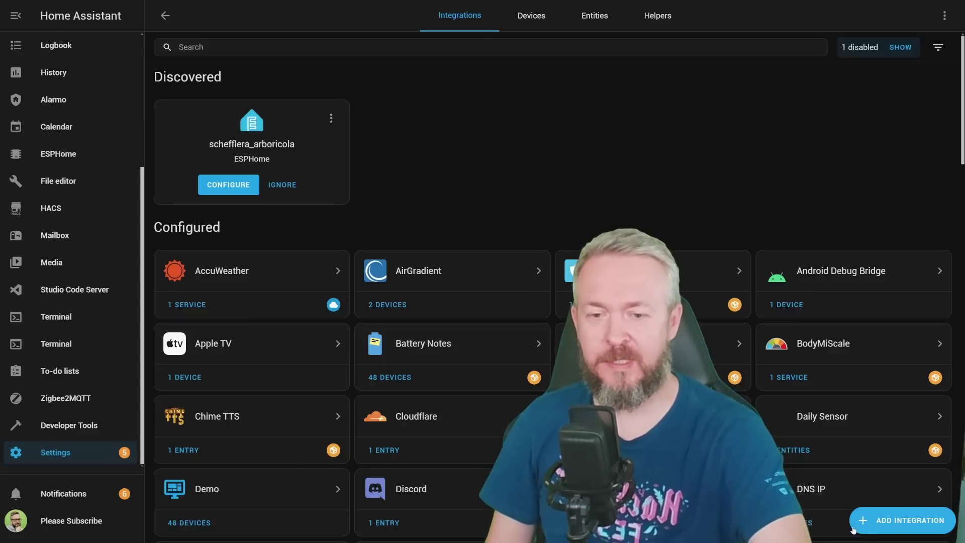
click(912, 521)
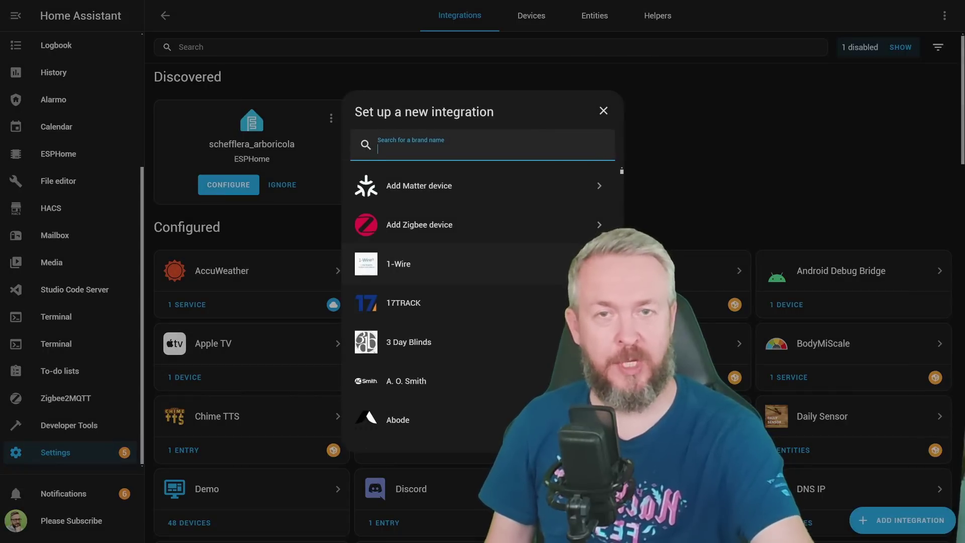
text(chec)
click(425, 187)
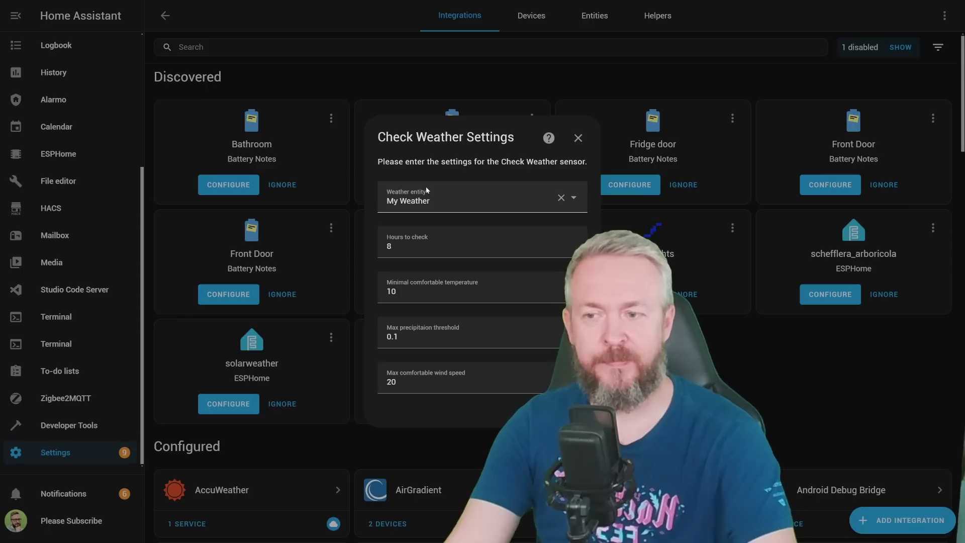
Configure Check Weather with BeardedHome, 10 hours to check and minimal temperature 14
click(501, 199)
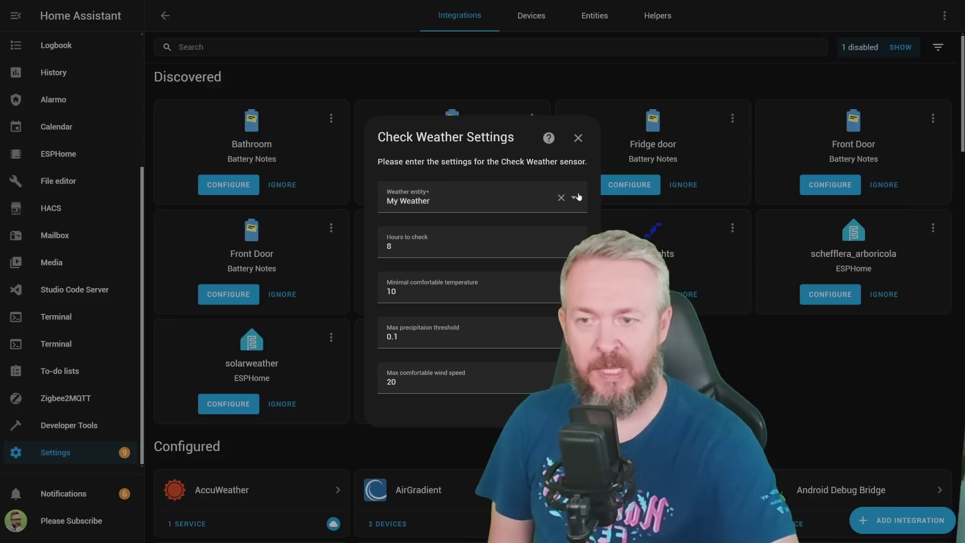
click(486, 287)
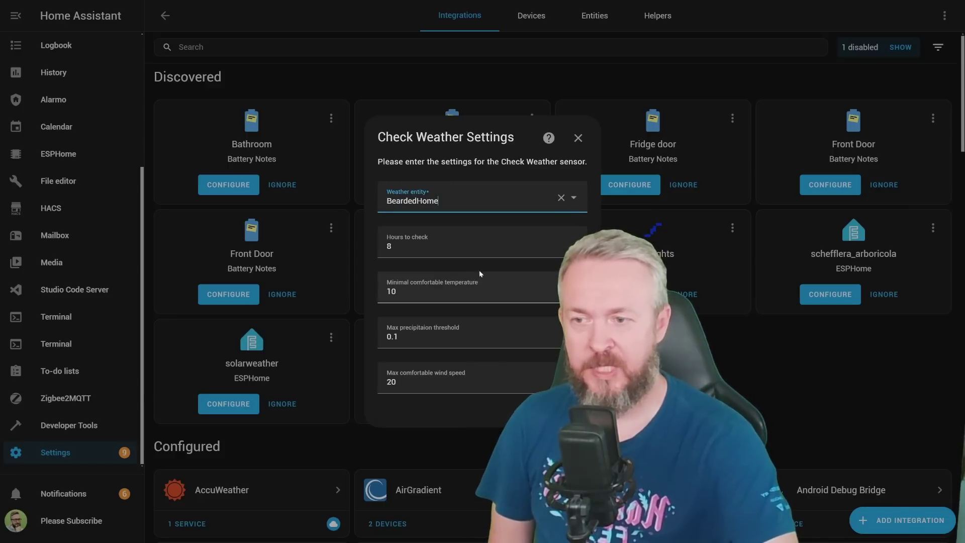
click(437, 251)
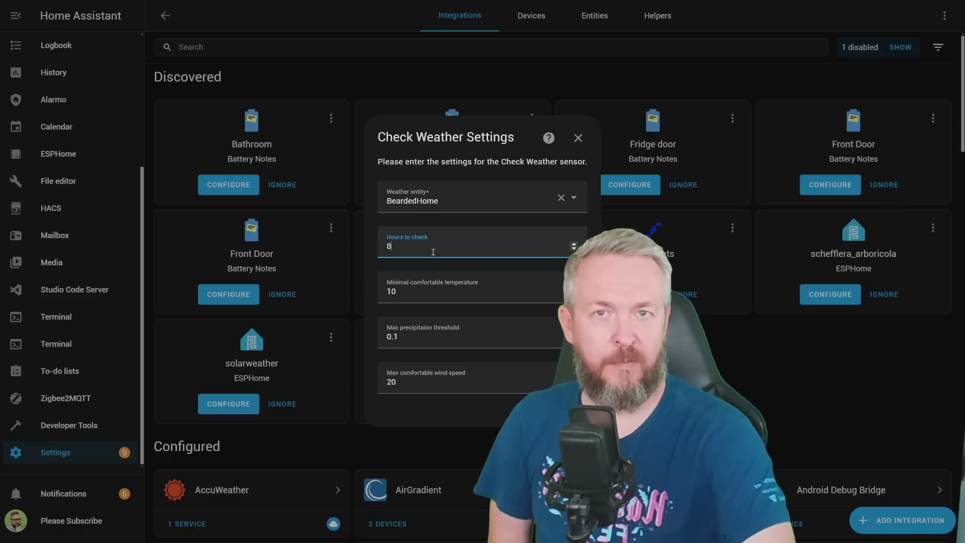
key(BackSpace)
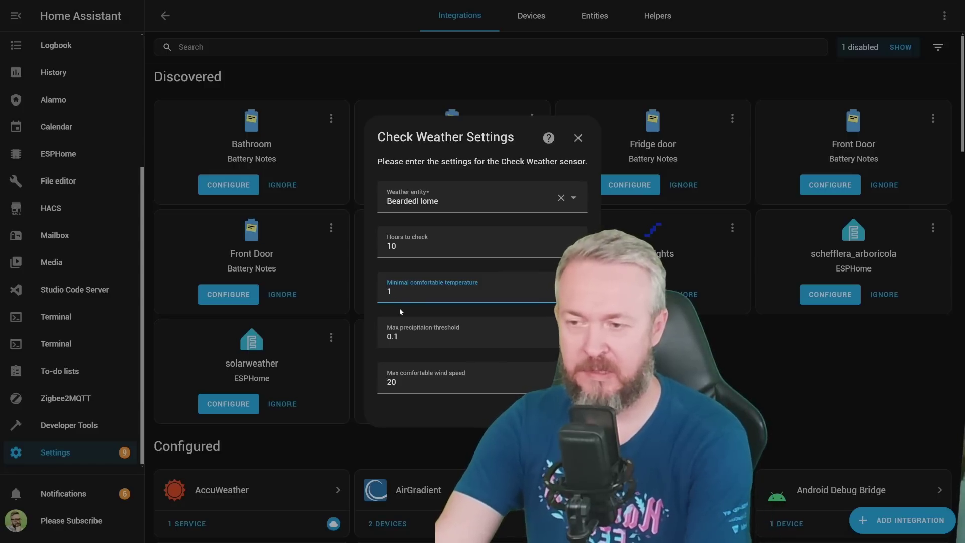
text(4)
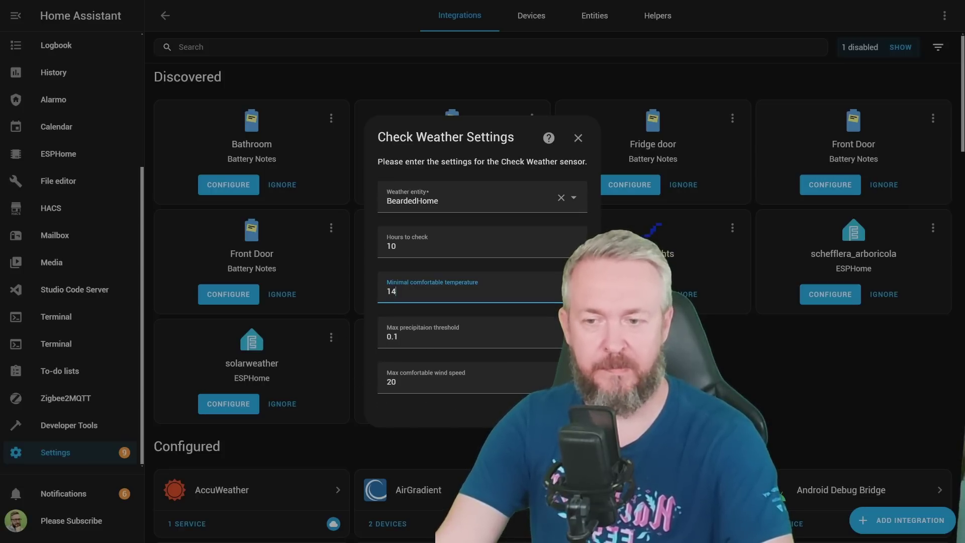
key(Return)
key(Return)
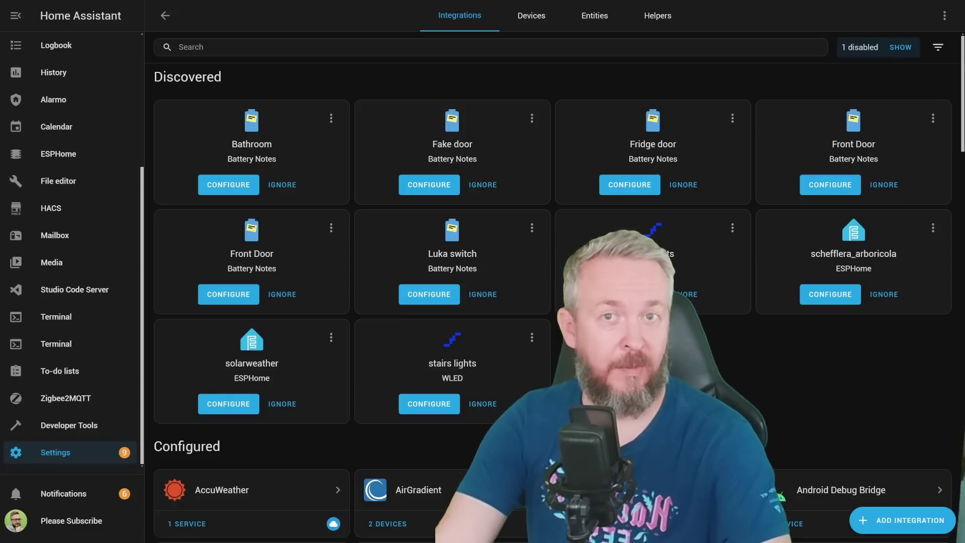
Open the Check Weather integration's single entity and expand its attributes
scroll(269, 462, down, 4)
click(270, 462)
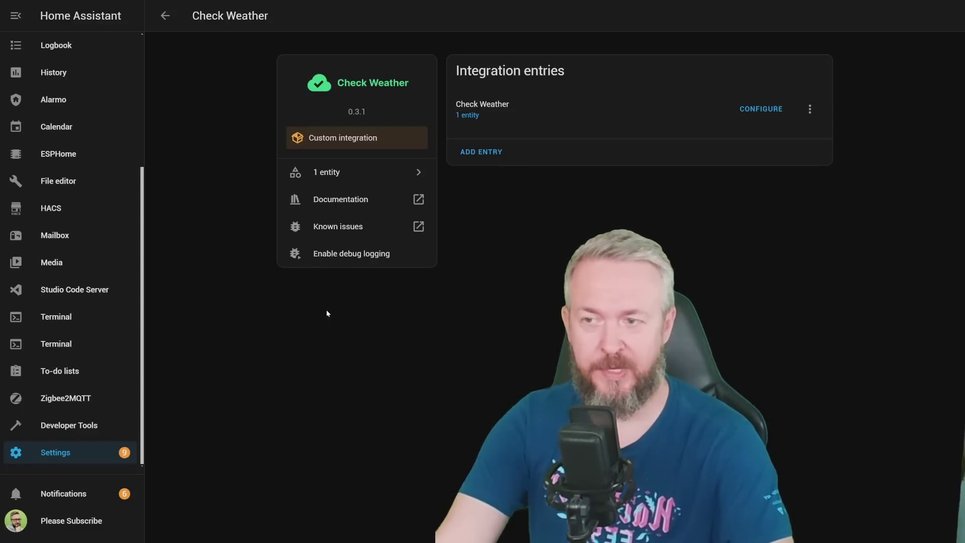
click(382, 177)
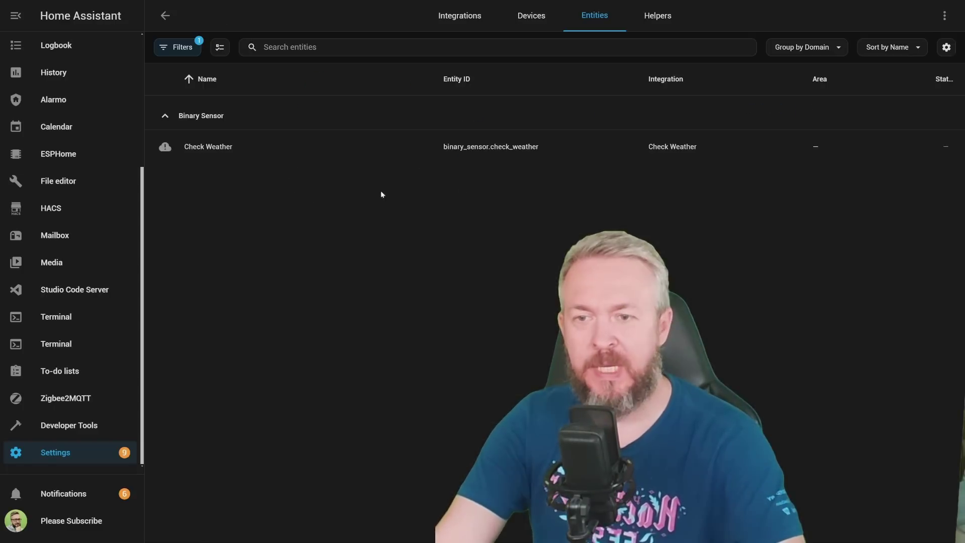
click(191, 152)
mouse_move(595, 143)
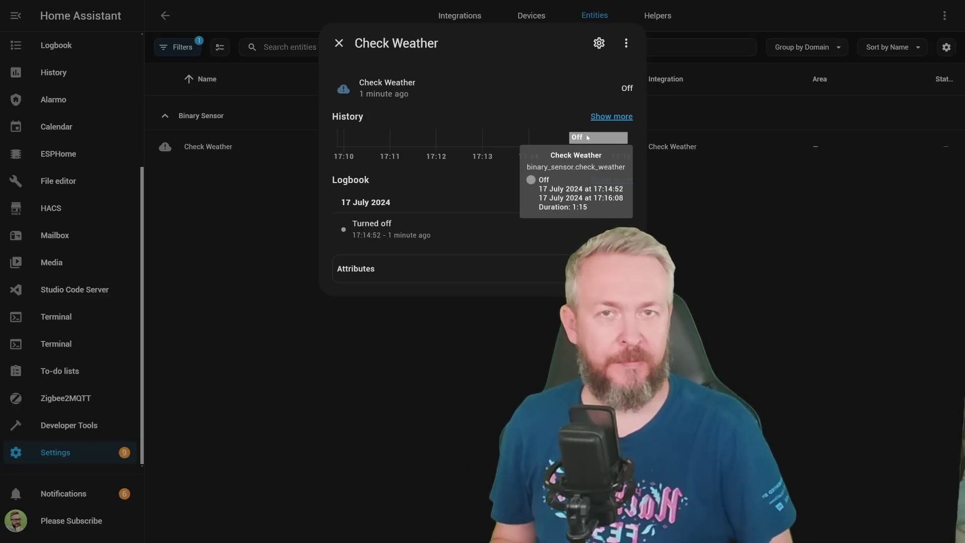
click(525, 277)
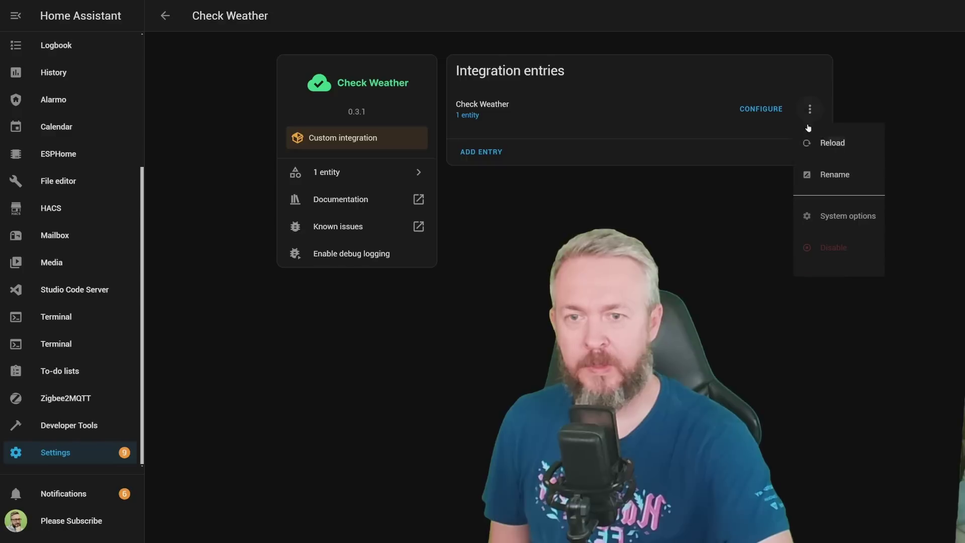
Rename the first Check Weather entry to 'Go for walk'
click(829, 172)
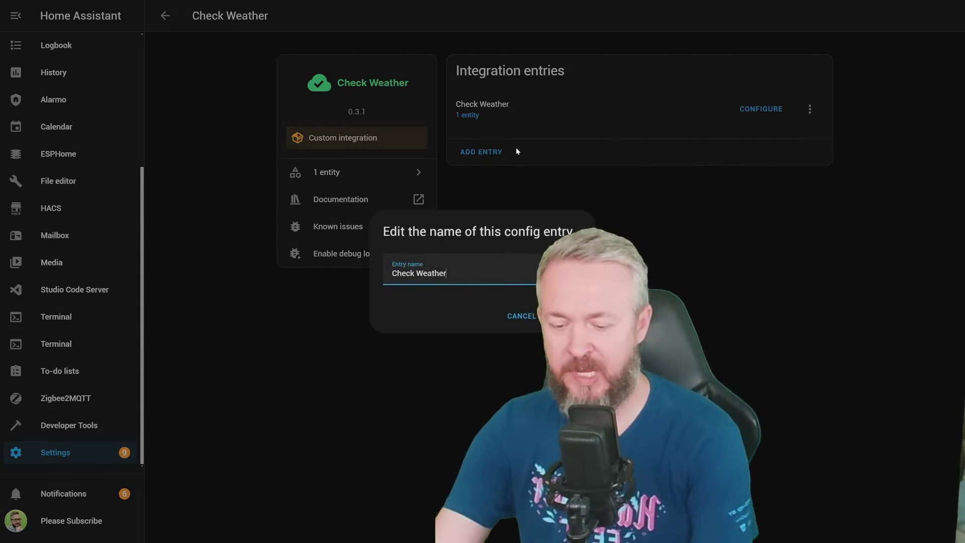
key(ctrl+a)
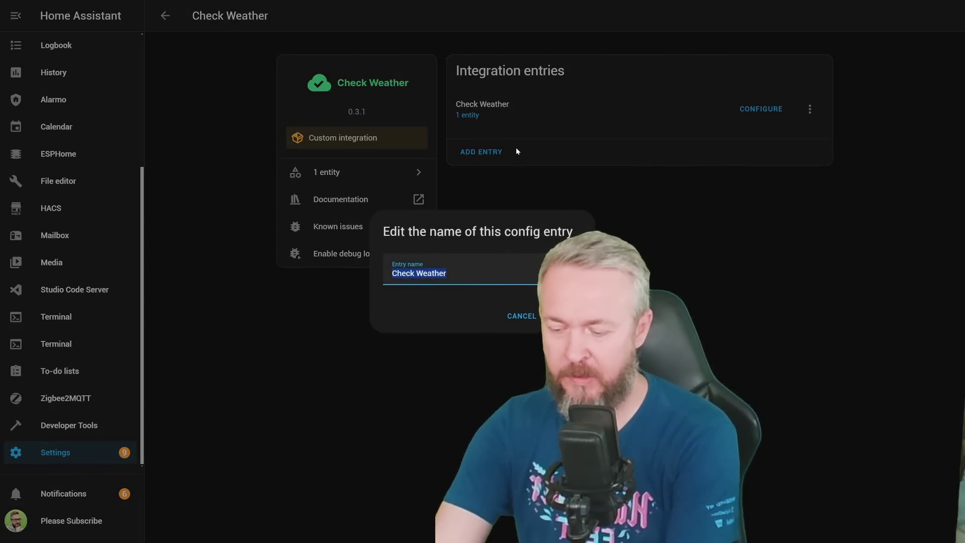
text(Go for walk)
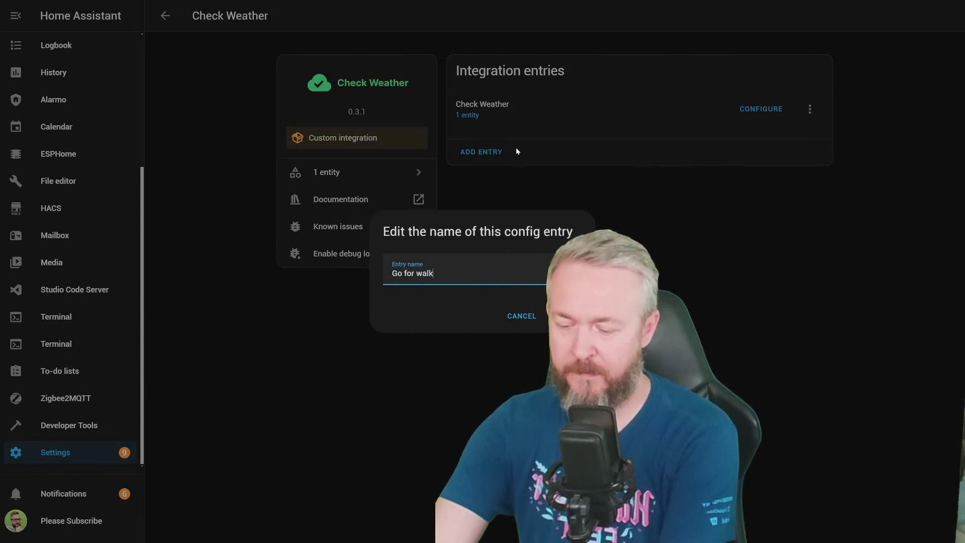
key(Return)
Add a Check Weather entry using Forecast BeardedHome, 4 hours and minimal temperature 24
click(491, 153)
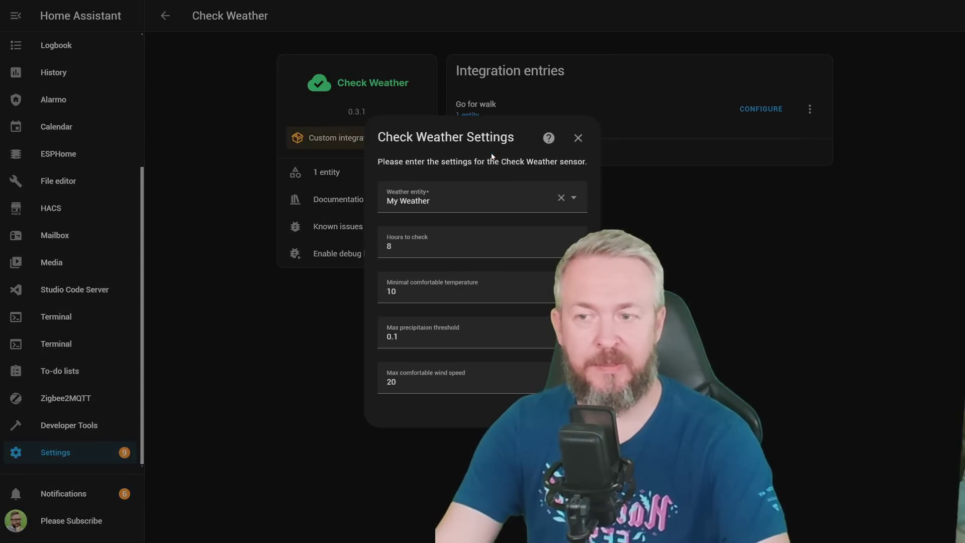
click(427, 233)
text(4)
click(572, 196)
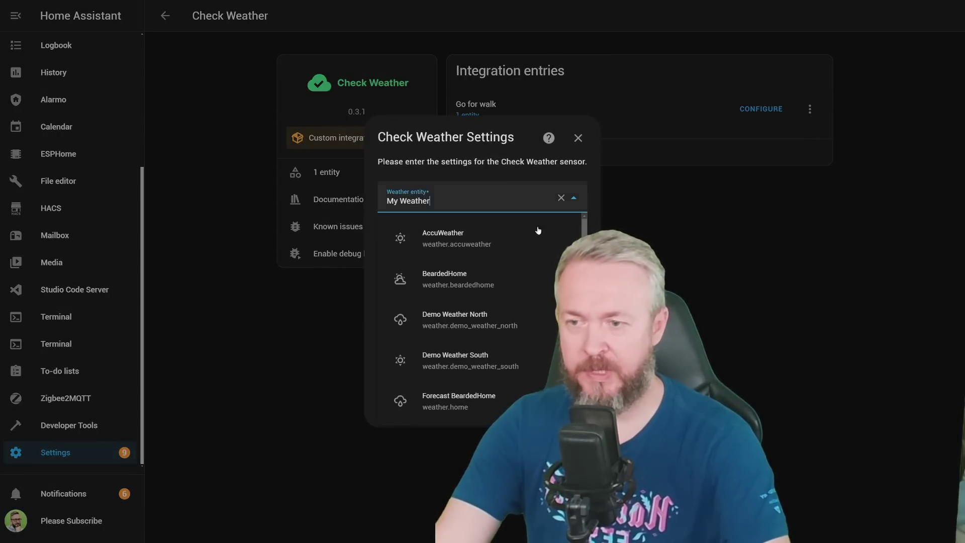
scroll(536, 252, down, 3)
click(428, 274)
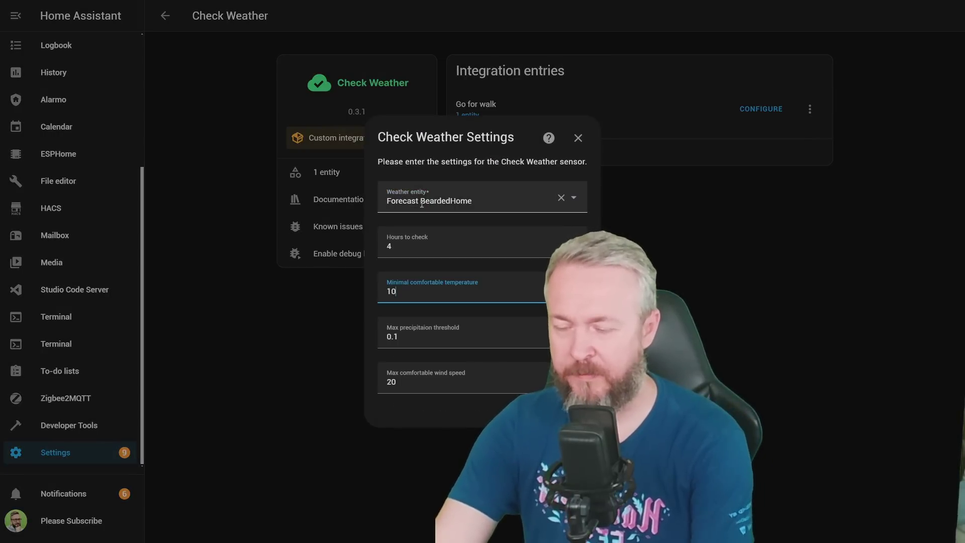
text(24)
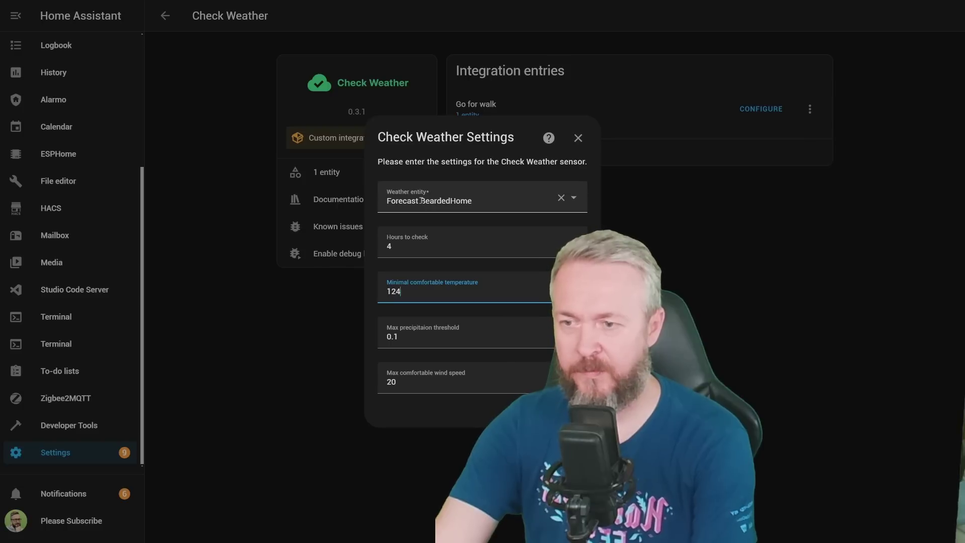
key(Home)
key(Delete)
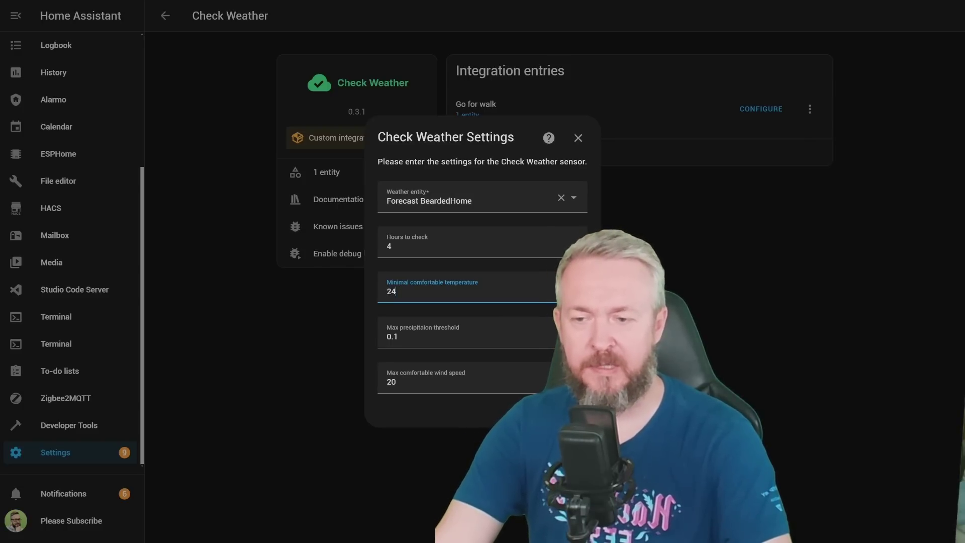
key(Return)
click(629, 217)
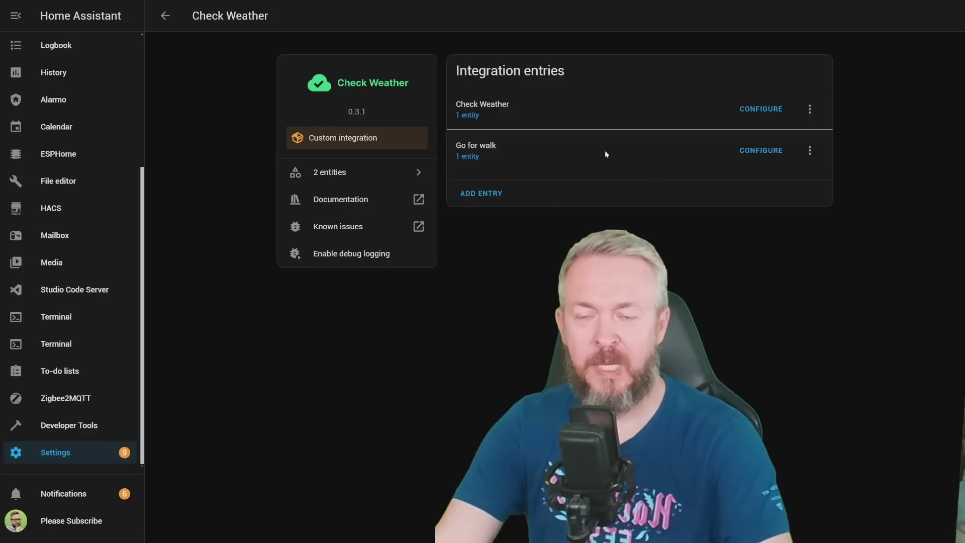
Rename the second Check Weather entry via its ⋮ menu to 'Ride a bike'
click(810, 109)
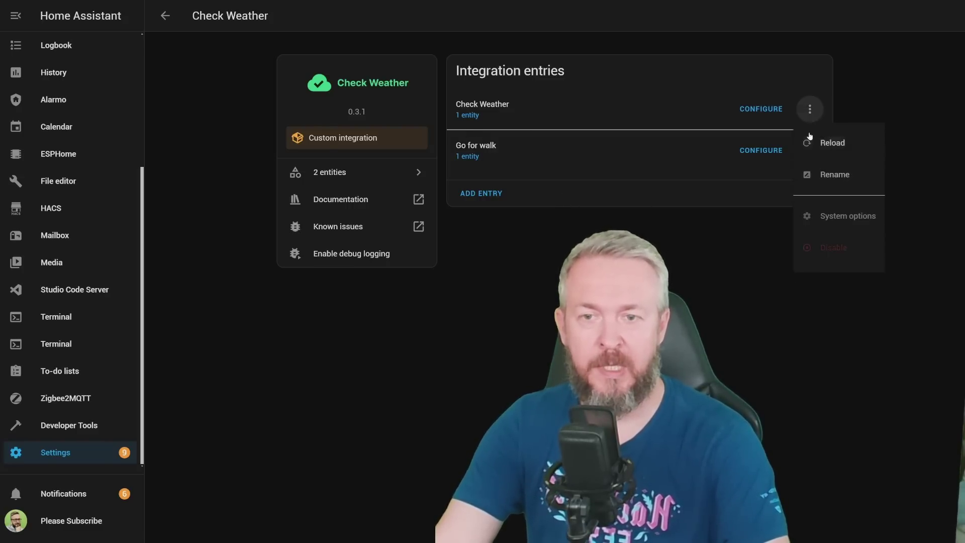
click(822, 175)
key(ctrl+a)
text(Ride a bike)
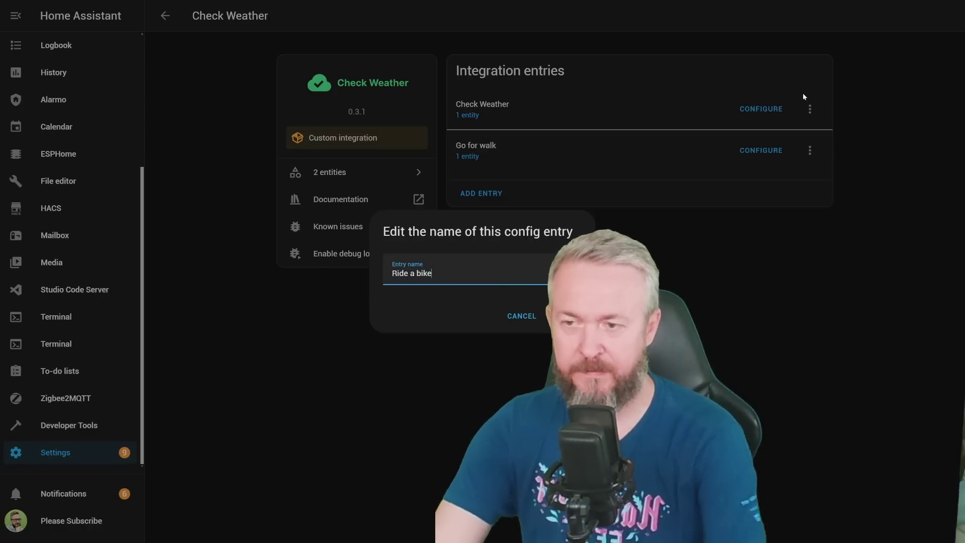
key(Return)
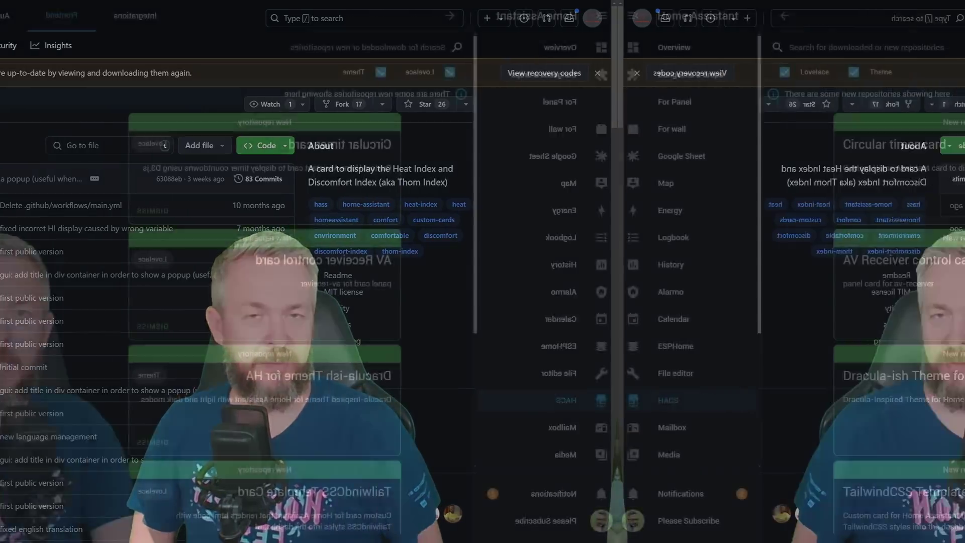
Search HACS for 'comf' and download the Comfortable Environment Card 1.7.9
click(873, 521)
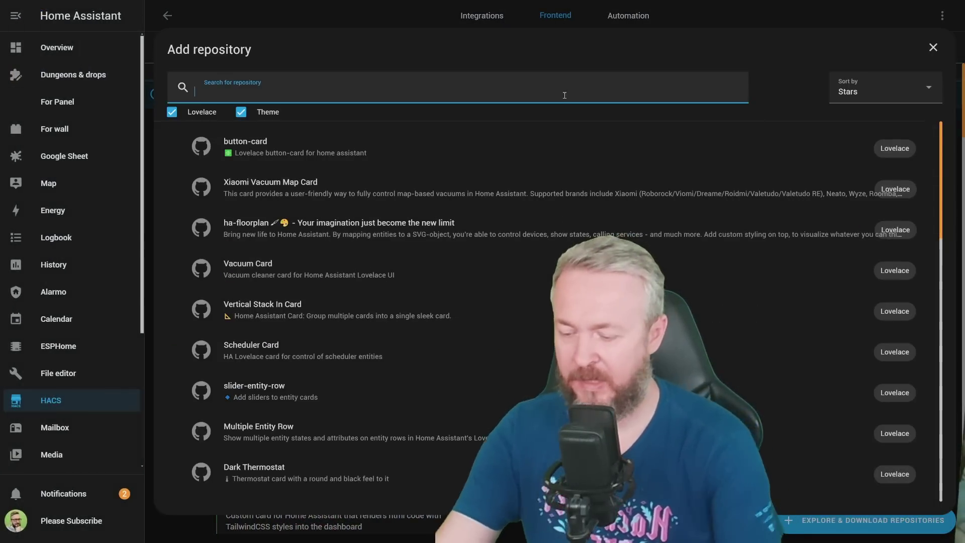
text(comf)
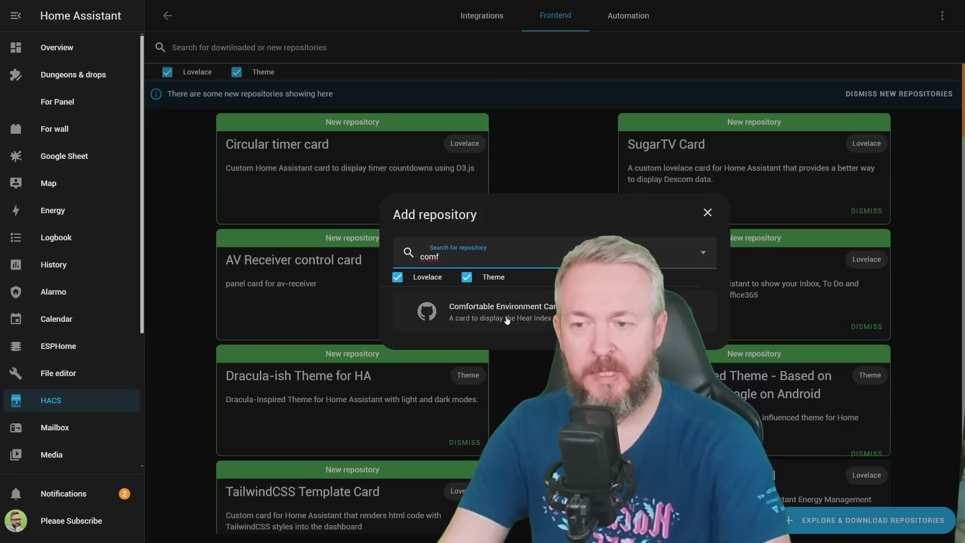
click(507, 318)
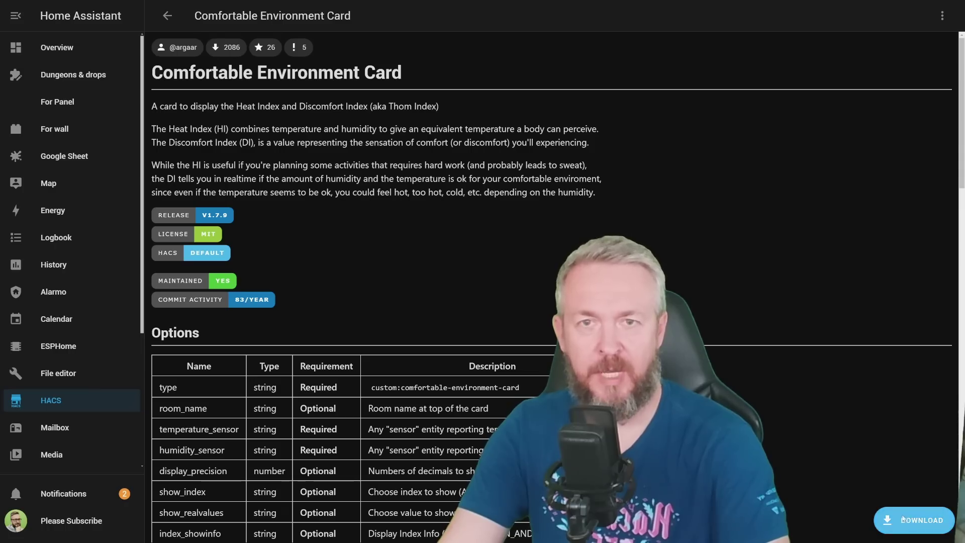
click(903, 519)
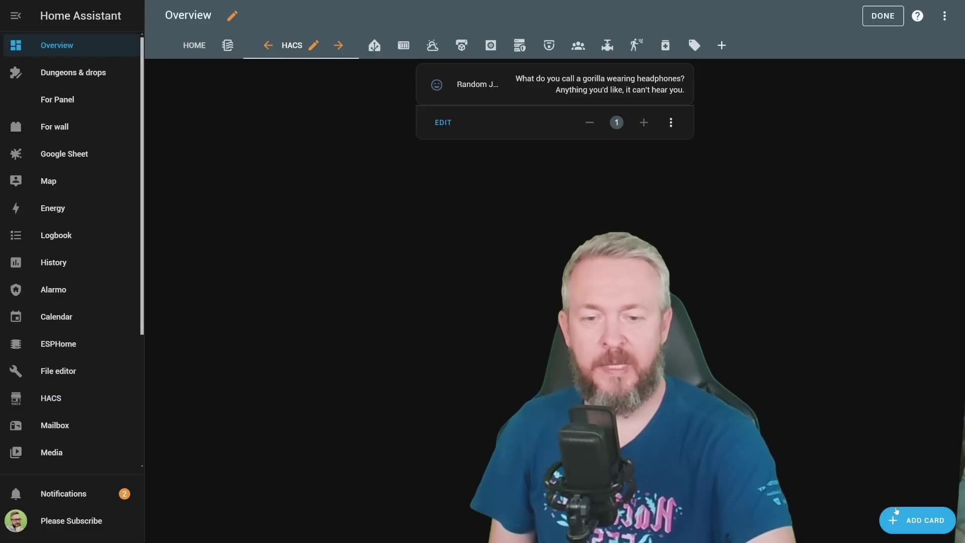
Add a new card to the HACS dashboard by searching 'com' and choosing Comfortable Environment Card
click(917, 521)
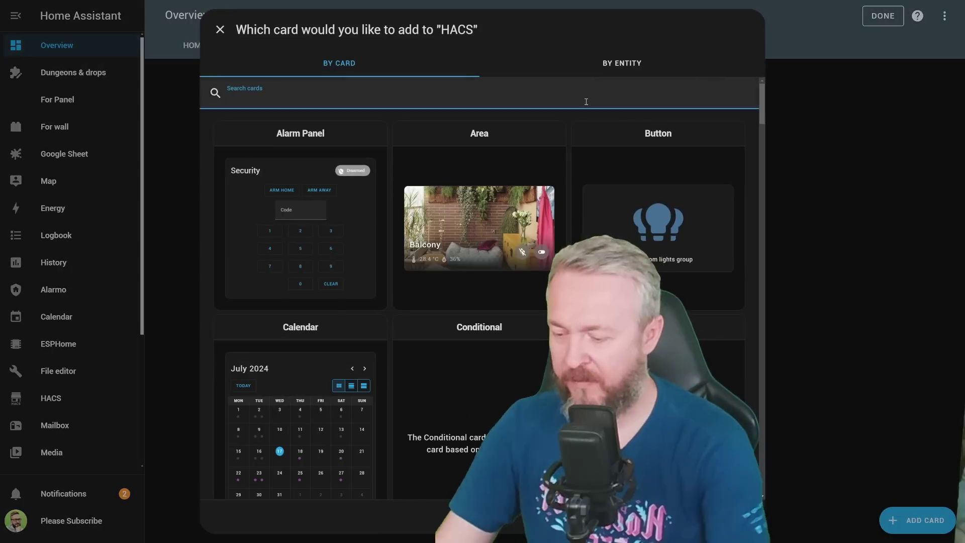
text(com)
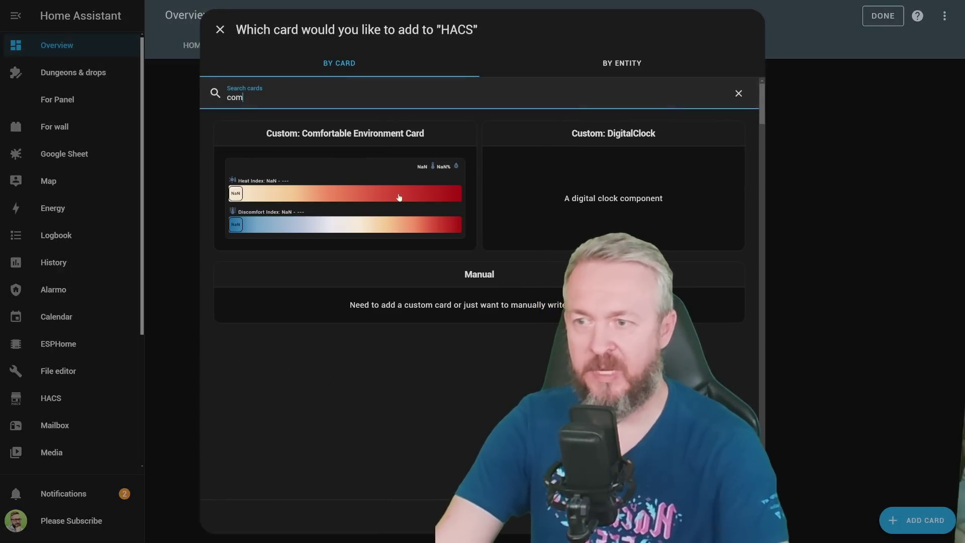
click(370, 180)
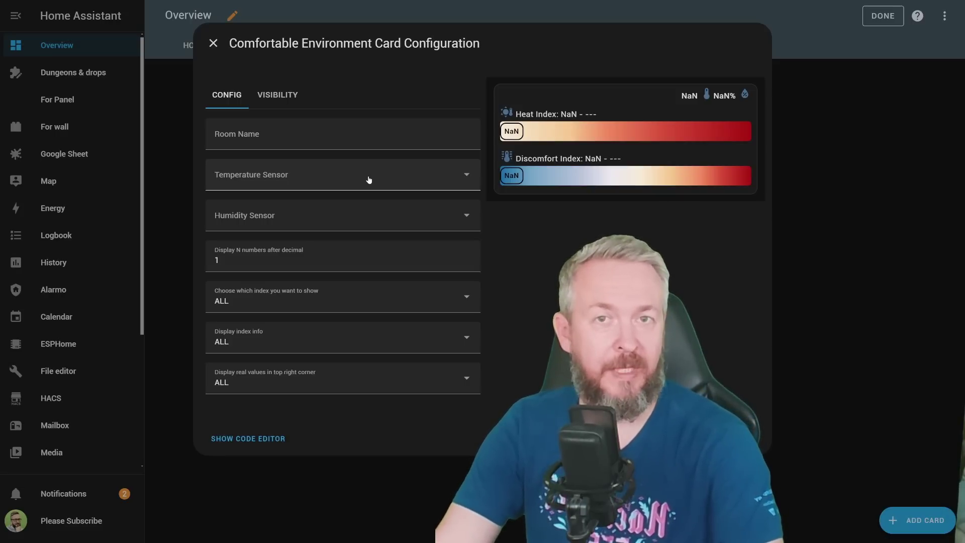
Name the card 'Living room' and assign the living room temperature and humidity sensors
click(363, 137)
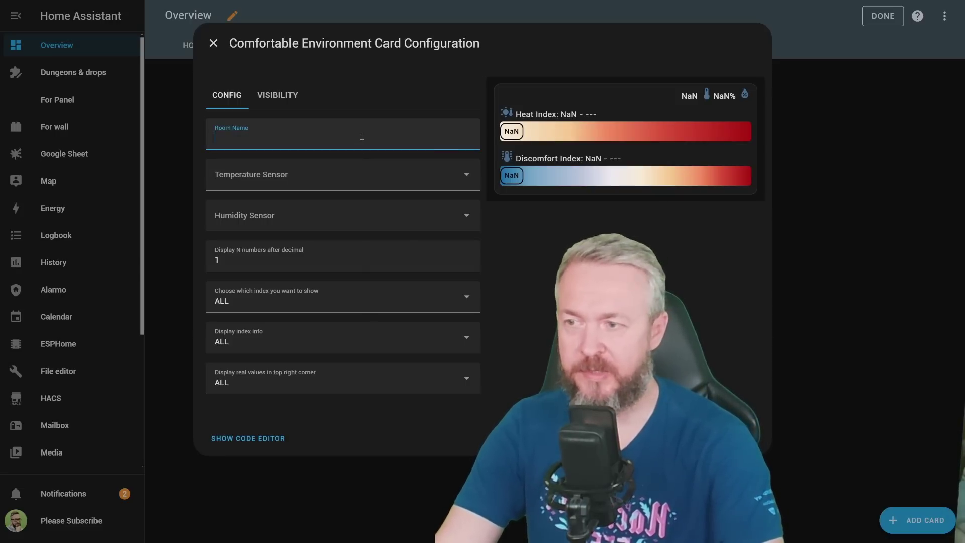
text(Li)
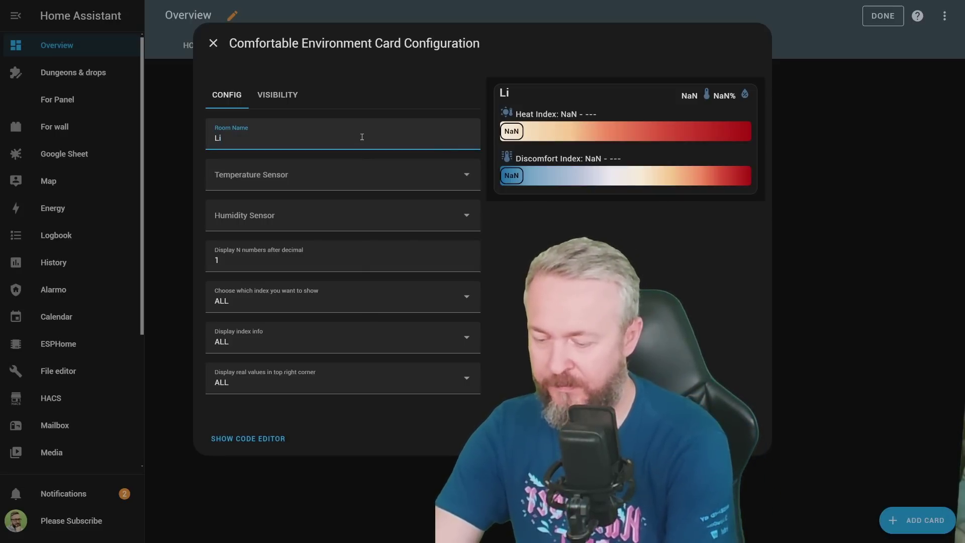
text(ving room)
click(352, 175)
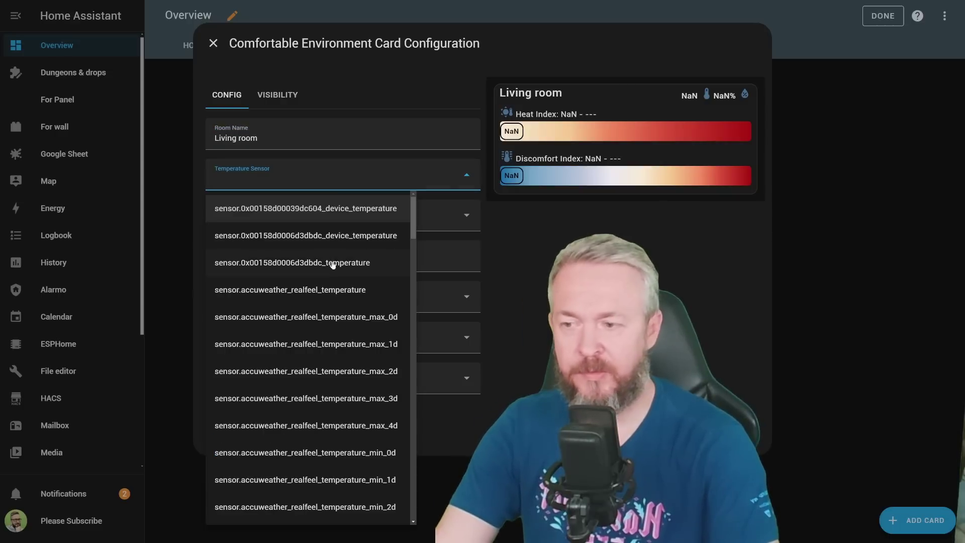
scroll(334, 302, down, 3)
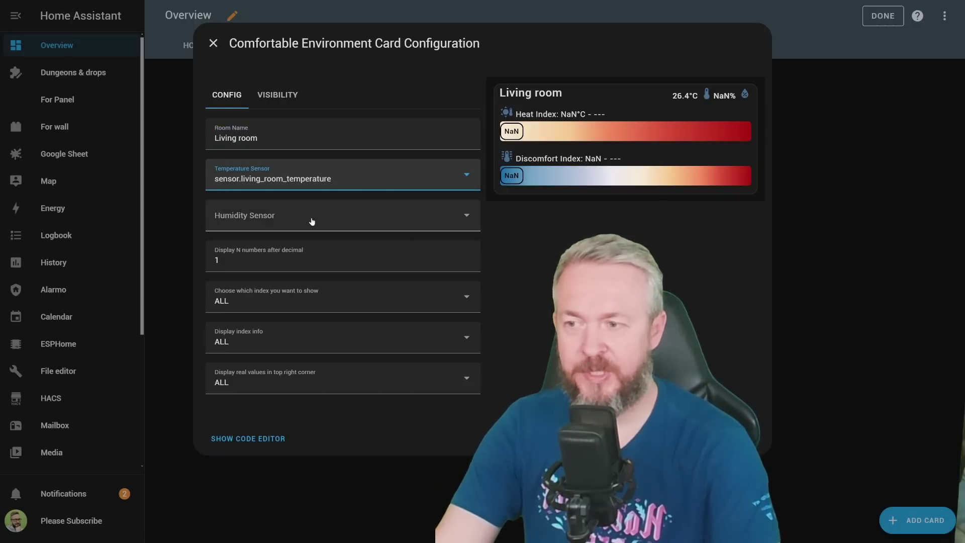
click(312, 220)
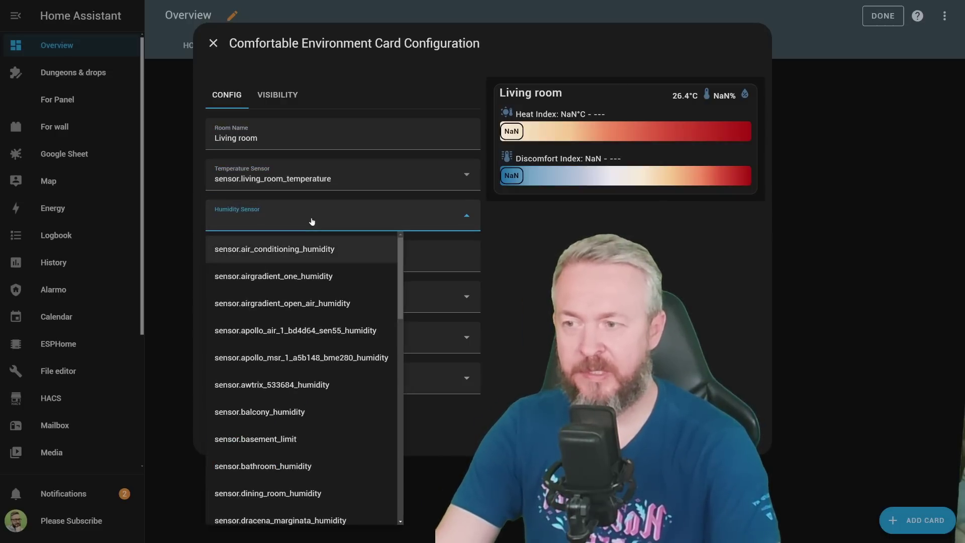
scroll(394, 271, down, 3)
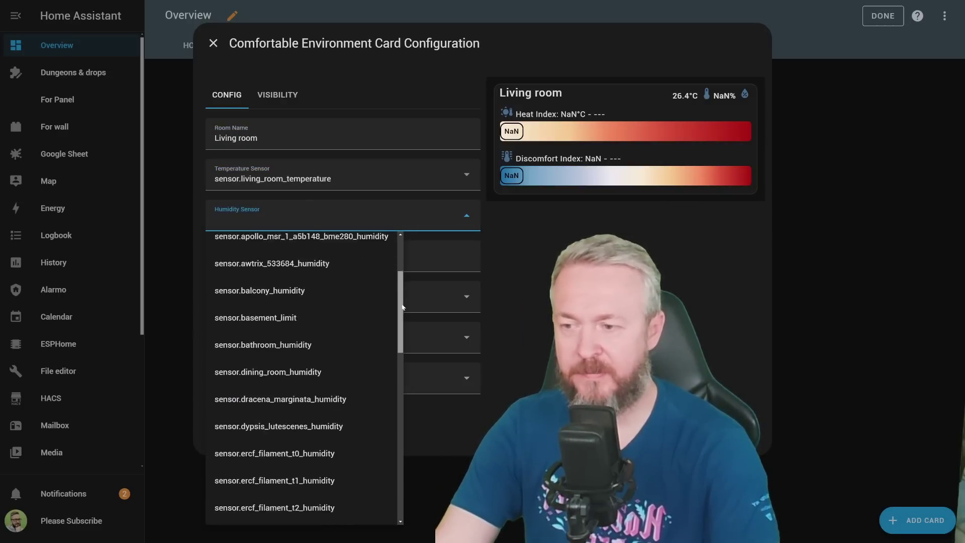
click(273, 264)
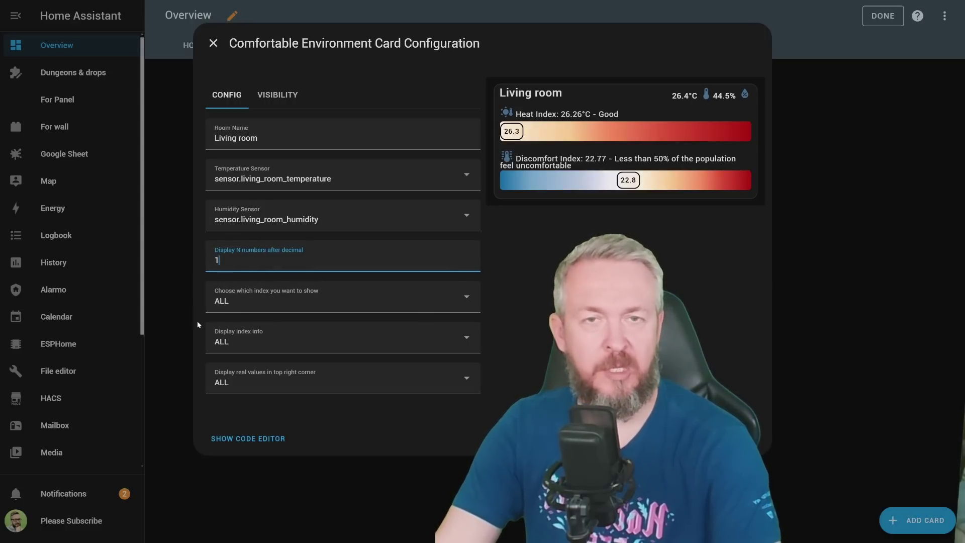
Review the comfort indices and real readings, keep index info at ALL, and save the card
click(250, 300)
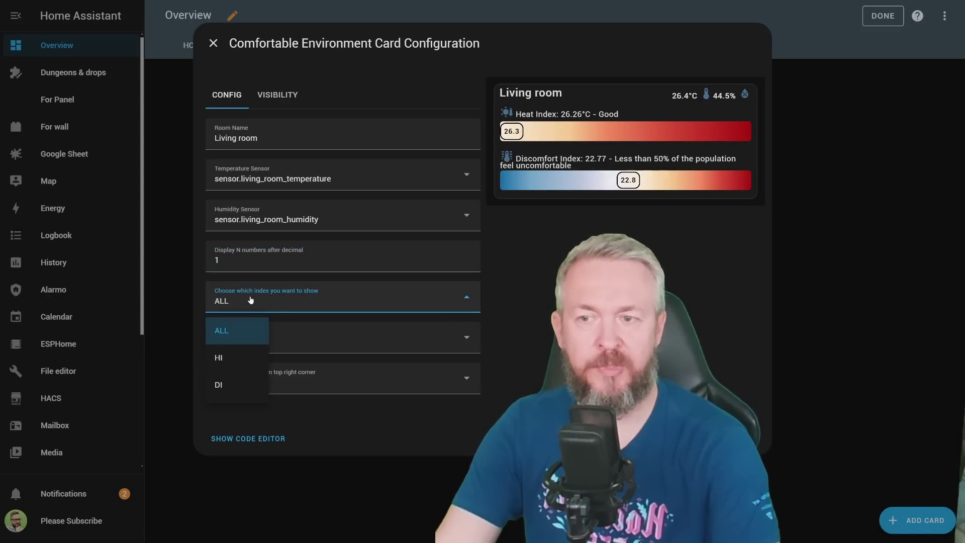
click(275, 341)
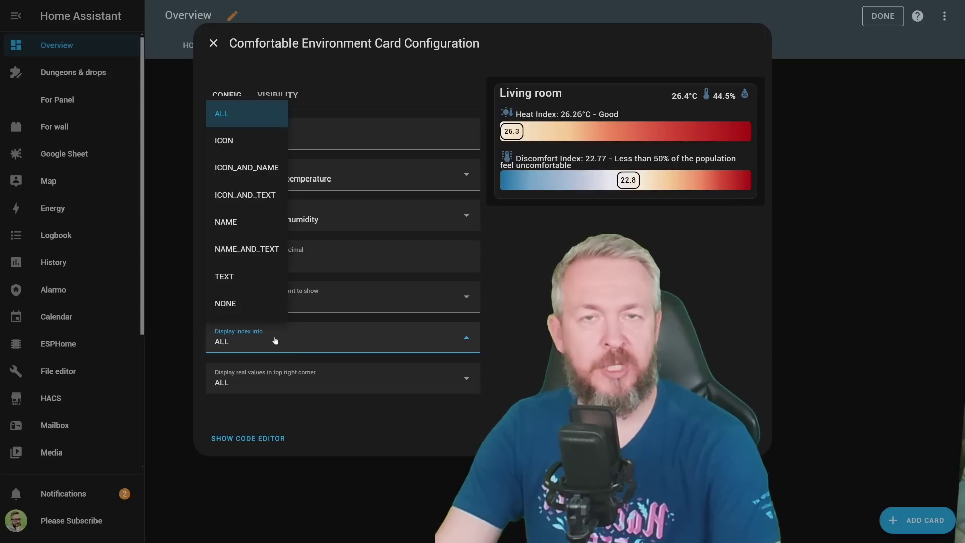
click(275, 341)
click(286, 385)
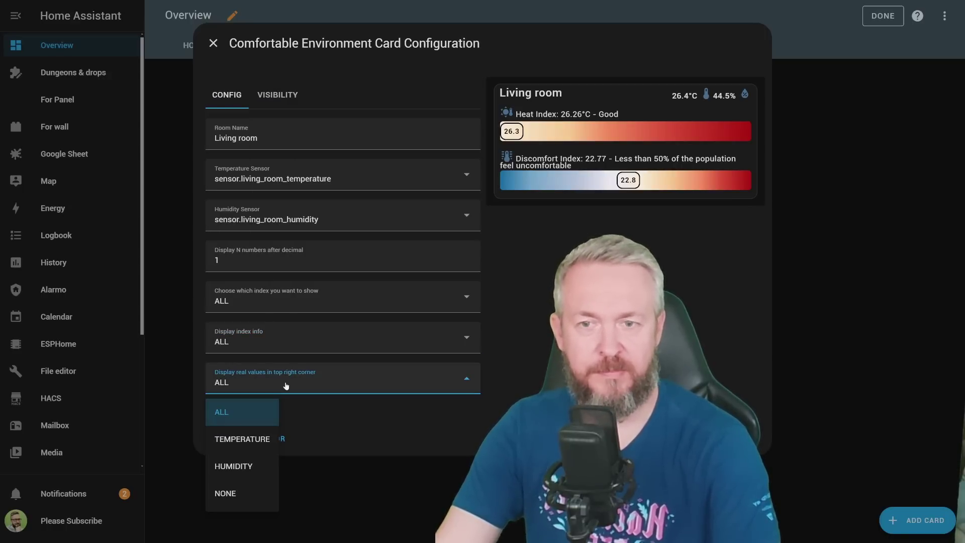
click(286, 385)
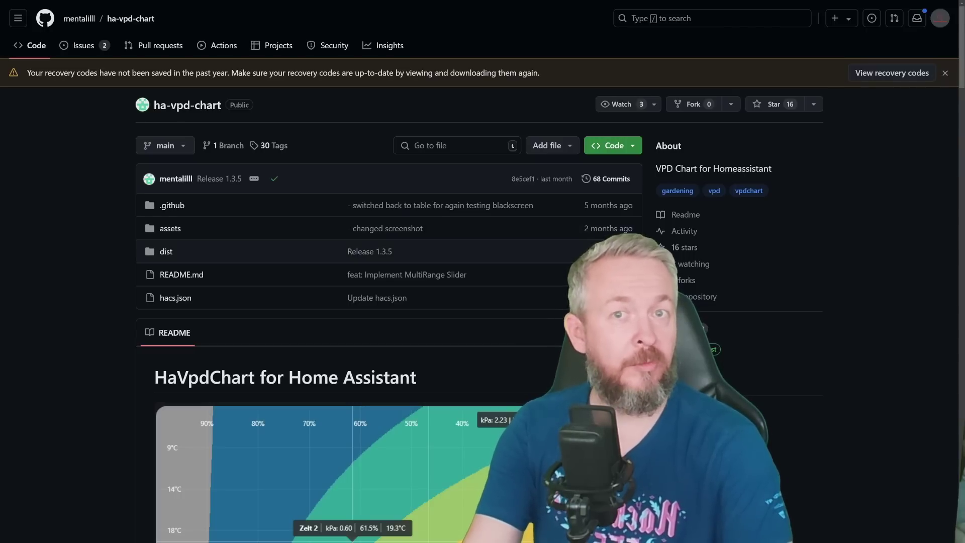
Scroll to the README's Installation section and select the ha-vpd-chart repository URL
scroll(514, 301, down, 15)
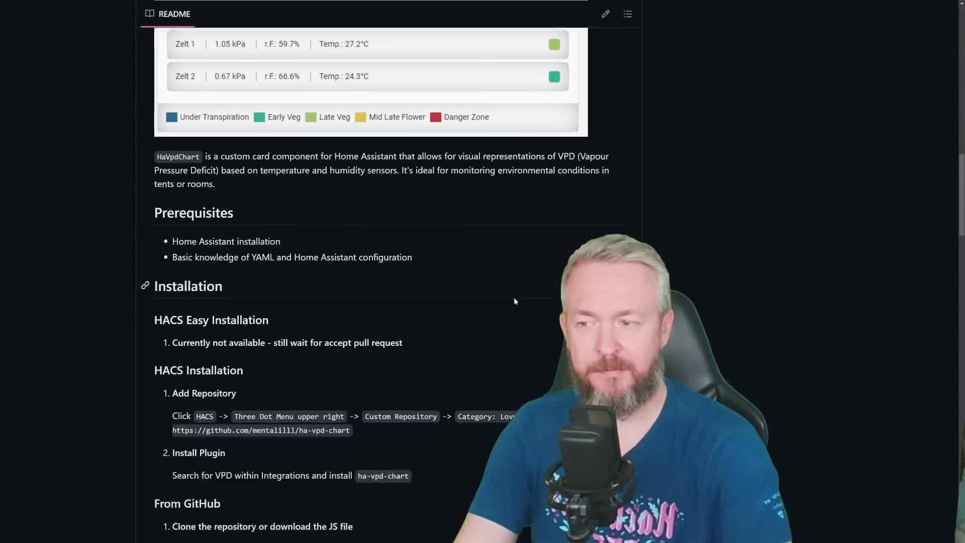
scroll(514, 301, down, 2)
drag(173, 320, 336, 319)
key(ctrl+c)
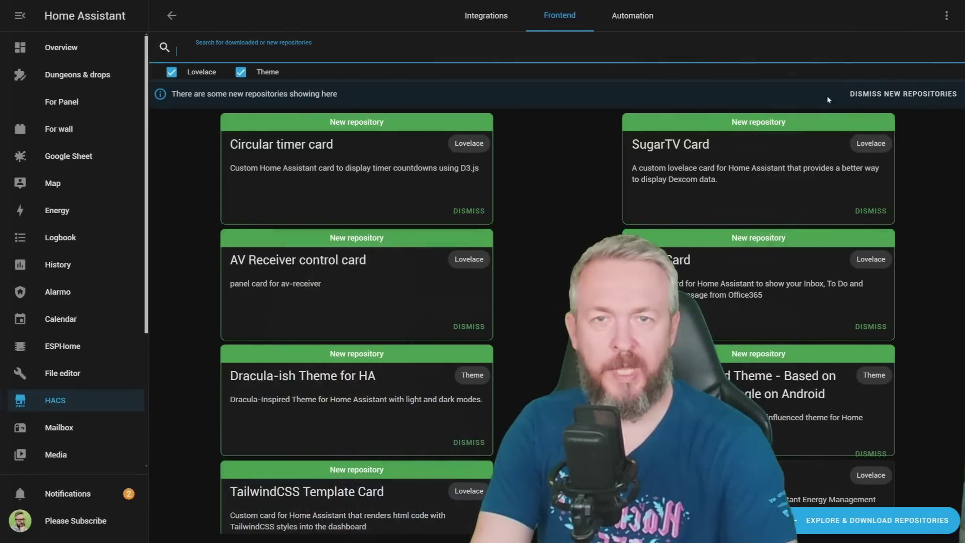
Add the pasted ha-vpd-chart URL as a Lovelace custom repository, then download Homeassistant VPD Chart
click(948, 23)
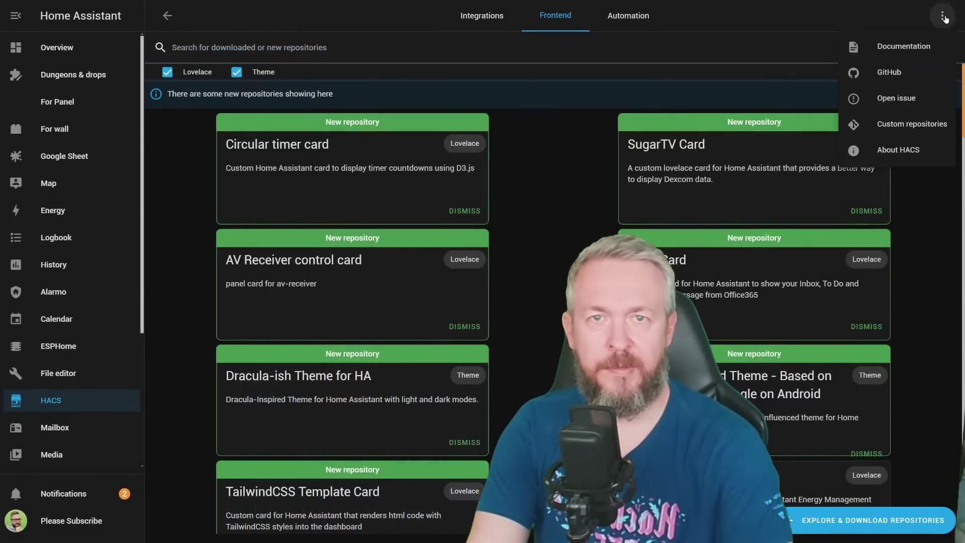
click(905, 130)
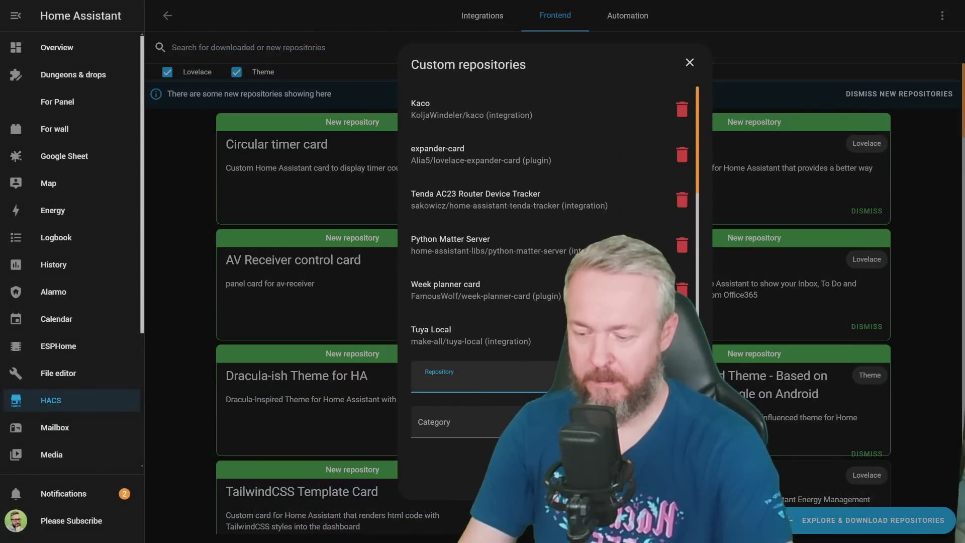
key(ctrl+v)
click(442, 423)
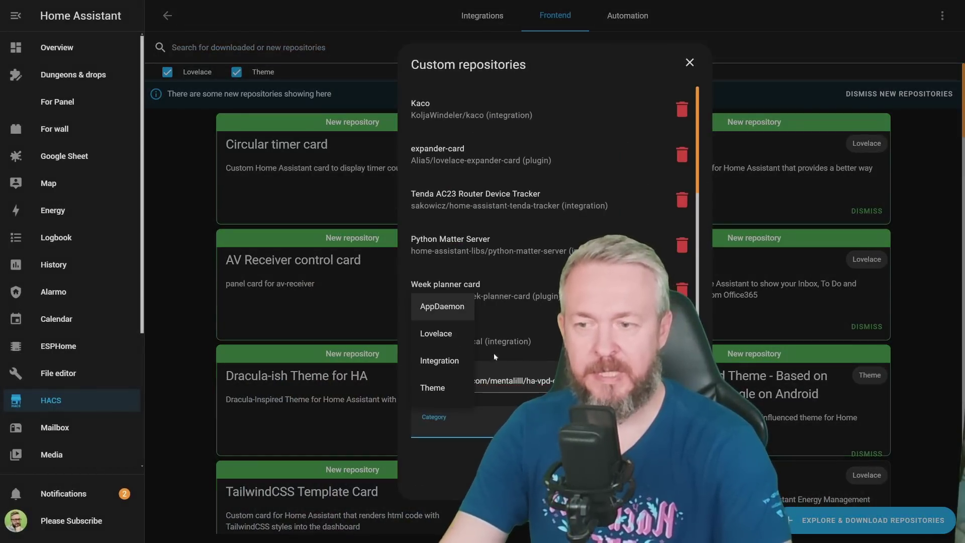
click(445, 338)
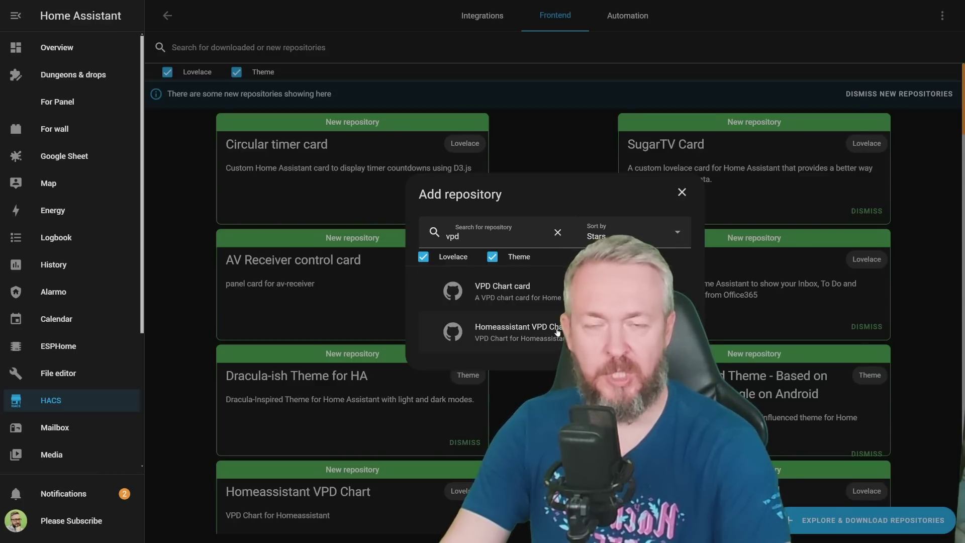
click(526, 336)
click(915, 520)
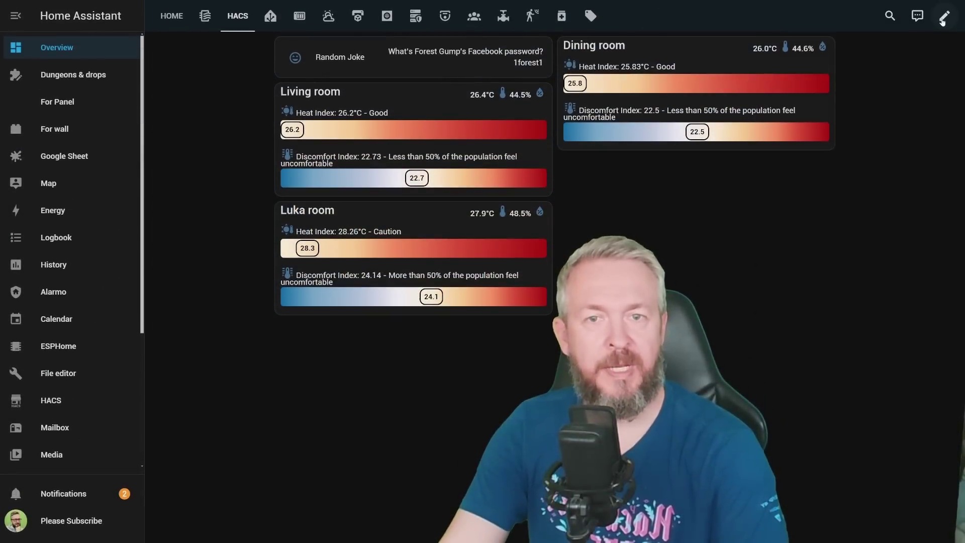
Put the HACS dashboard in edit mode and start a new VPD Chart card
click(944, 18)
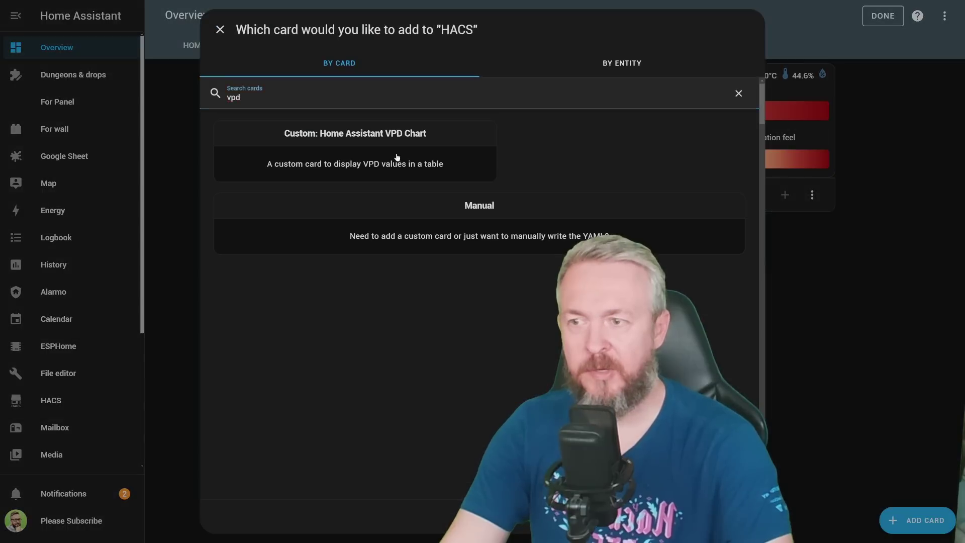
click(394, 159)
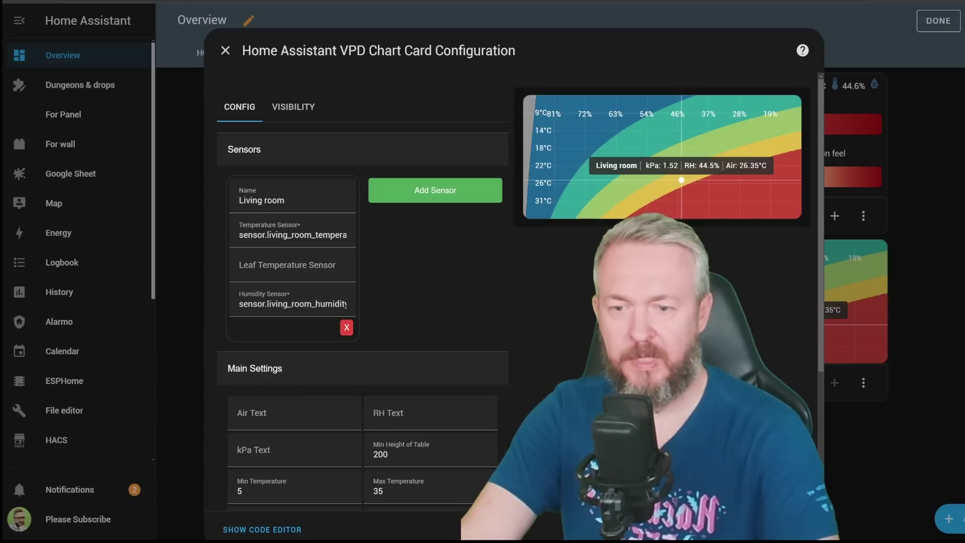
Save the Living room VPD Chart card to the dashboard
click(795, 529)
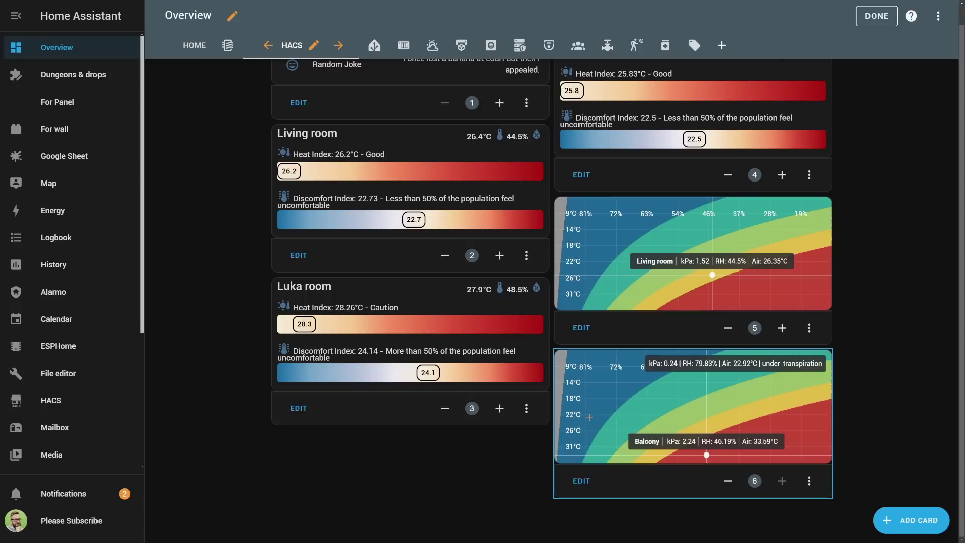
mouse_move(707, 456)
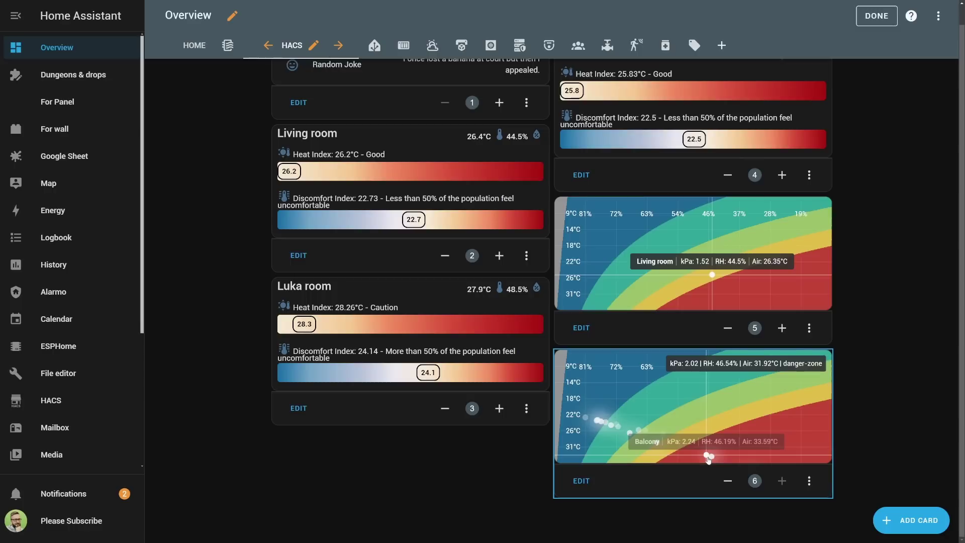